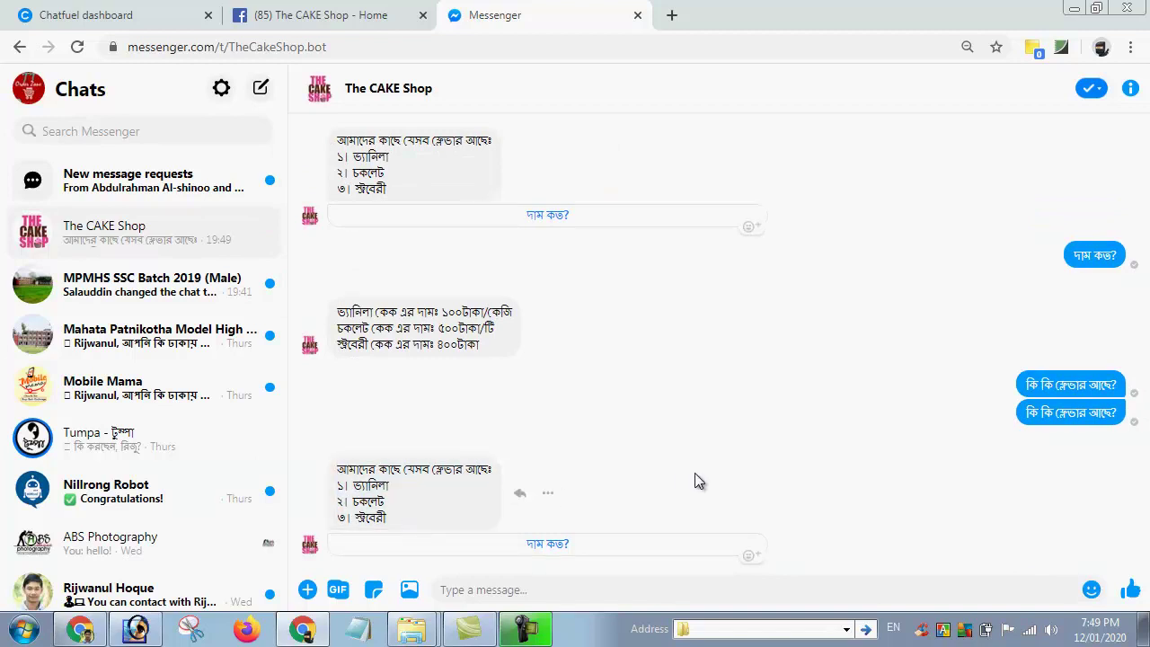
Step: Send The CAKE Shop bot the messages "কি কি ফ্লেভার আছে?" and "দাম কত?"
type("কি কি ফ্লেভার আছে?")
key("Return")
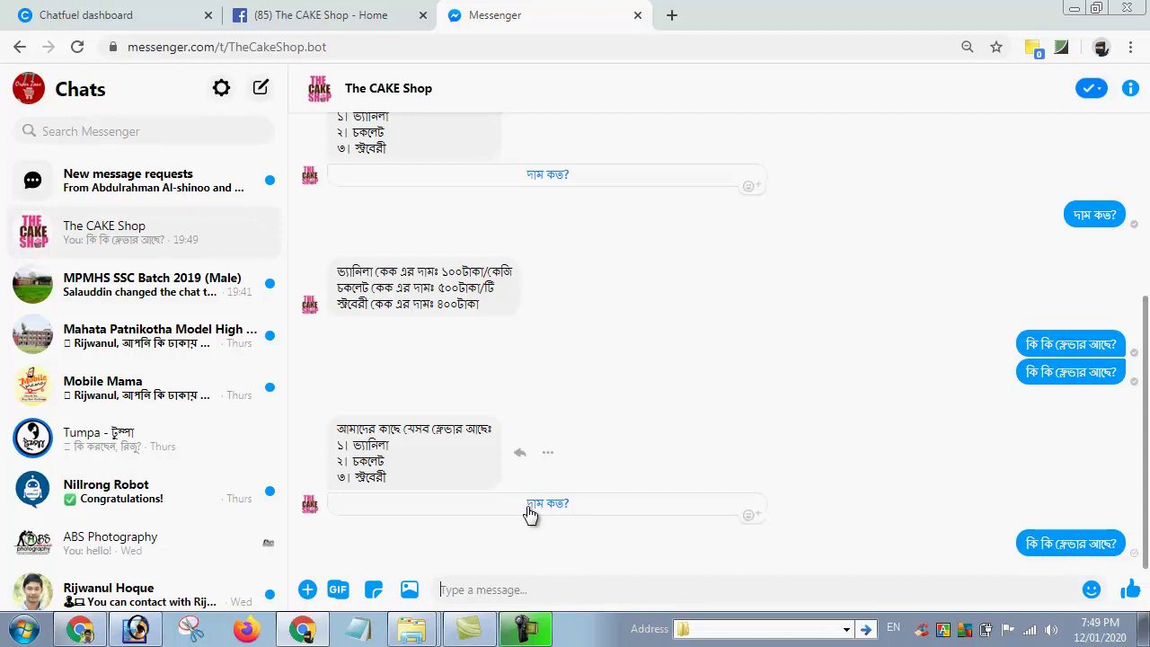
type("e")
key("BackSpace")
key("alt+shift")
type("দাম কত?")
key("Return")
Step: Send the bot the question "স্ট্রবেরী কেক এর দাম কত?"
type("স্ড়")
key("BackSpace")
type("টড়ব")
key("BackSpace")
key("BackSpace")
type("নের")
key("BackSpace")
key("BackSpace")
key("BackSpace")
type("্রবেরী কেক ে")
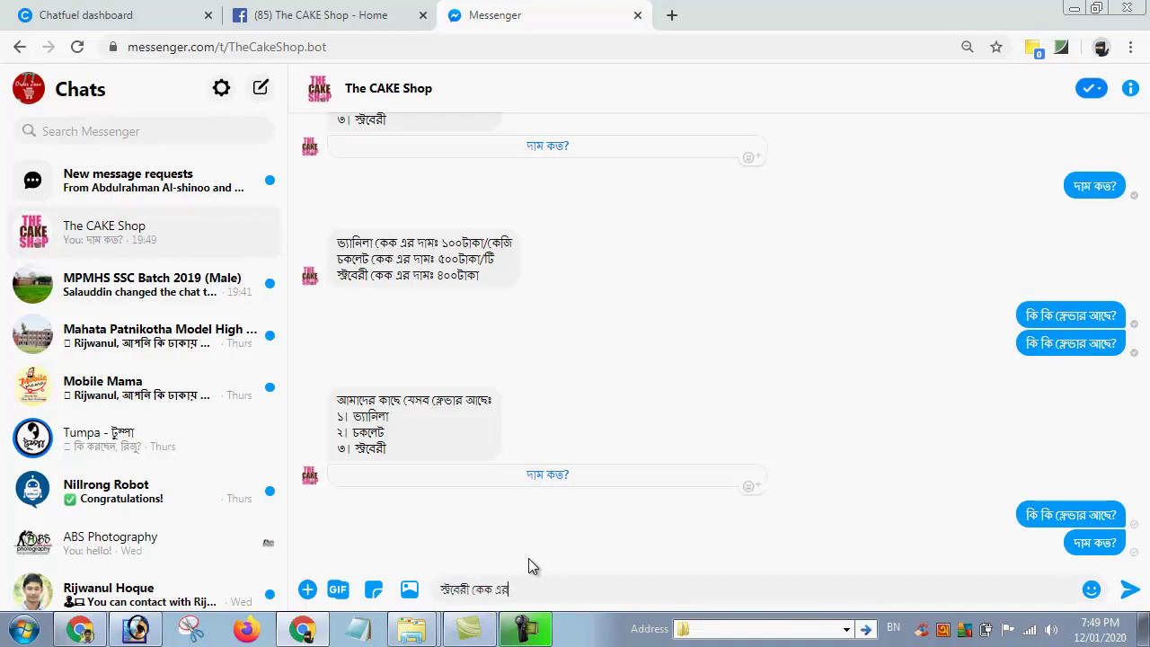
type("র দাম কত?")
key("Return")
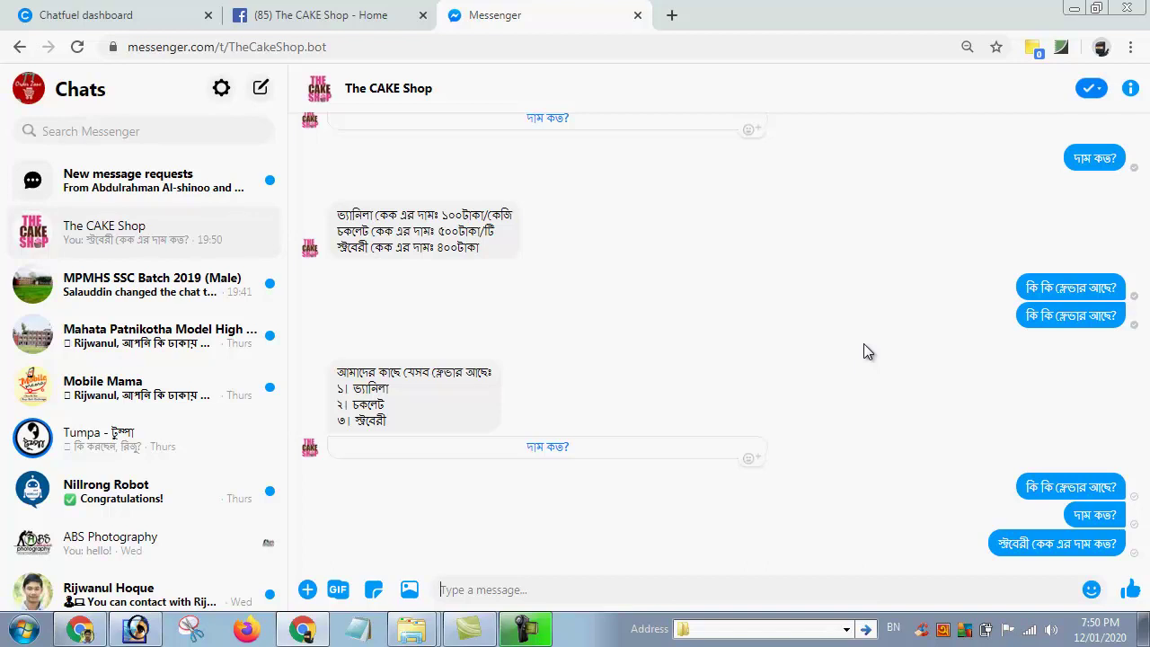
Step: Switch to the Chatfuel dashboard and add an AI rule group named "Flavors & Prices"
key("ctrl+1")
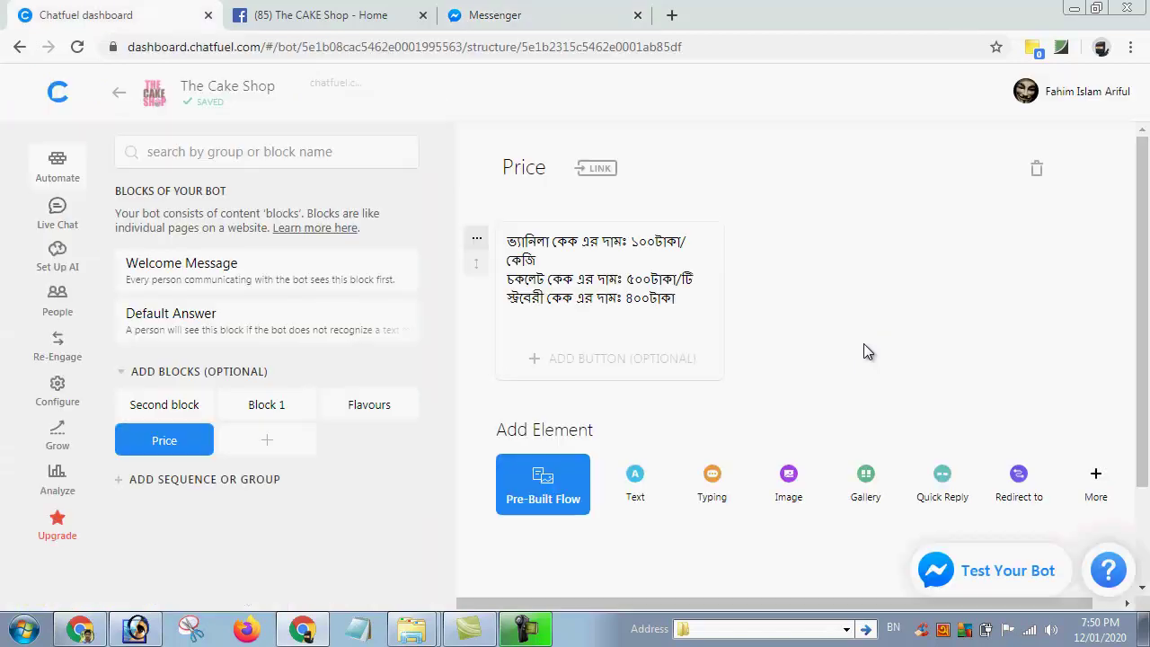
left_click(64, 266)
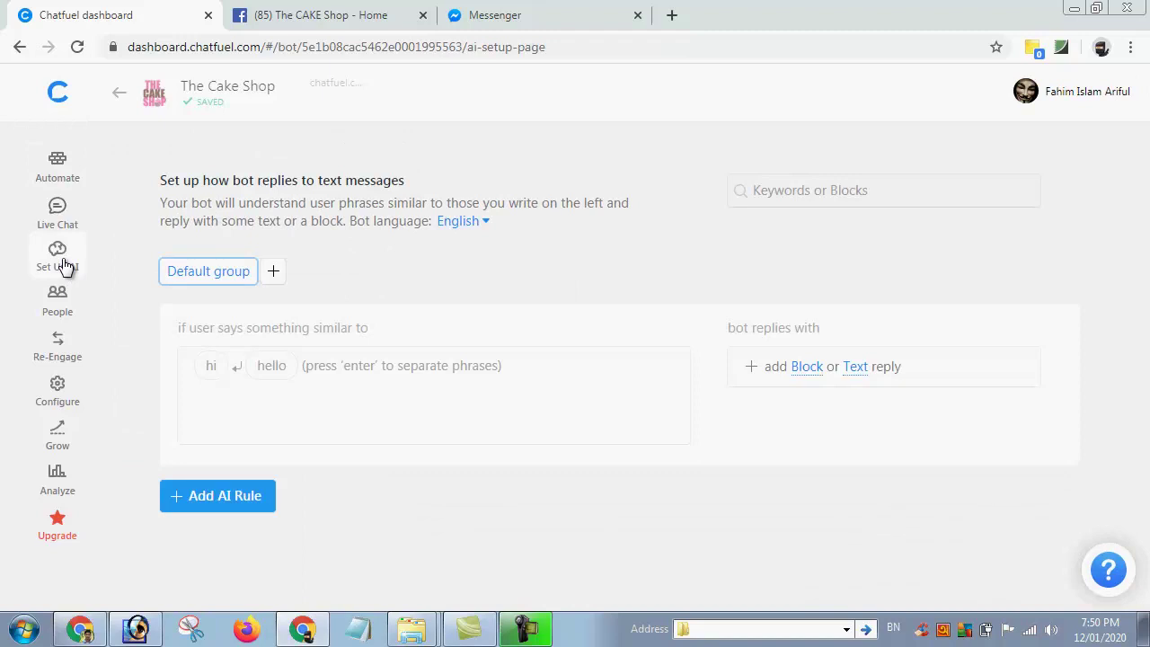
left_click(272, 272)
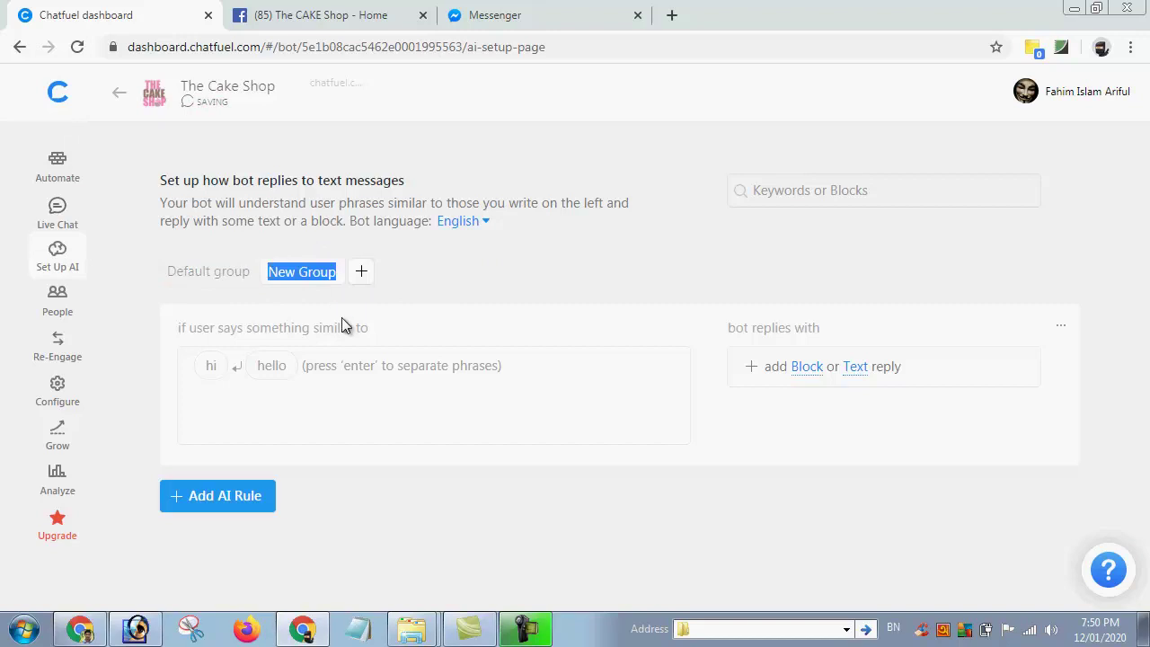
type("ফ")
key("BackSpace")
key("alt+shift")
type("Flavors")
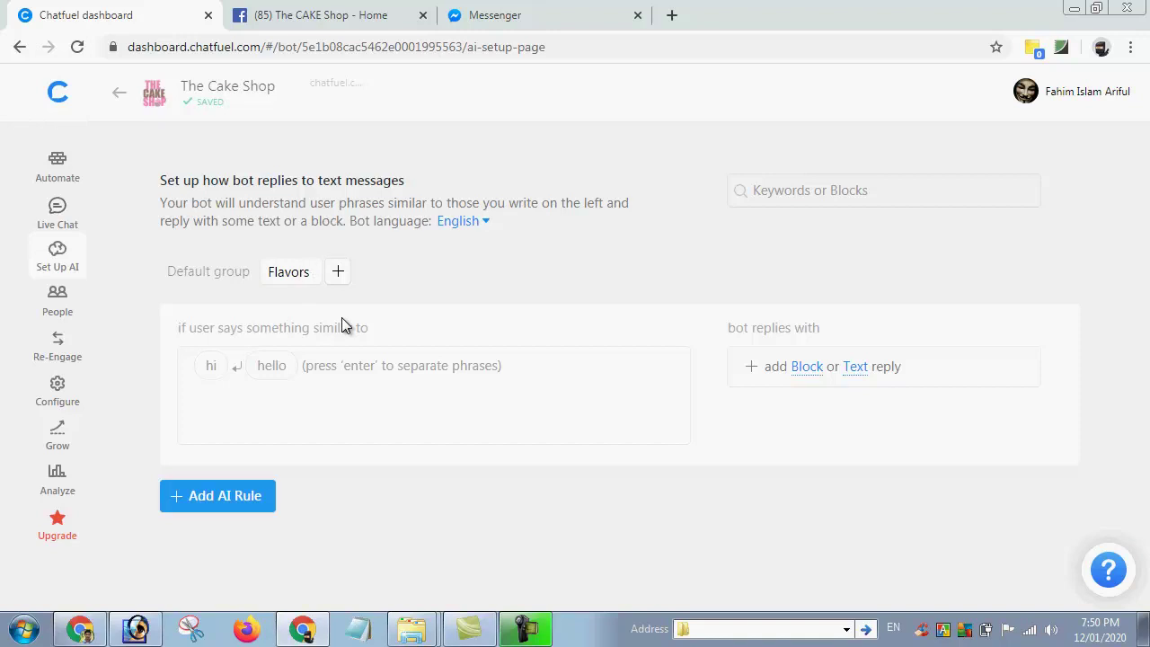
type(" & Prices")
key("Return")
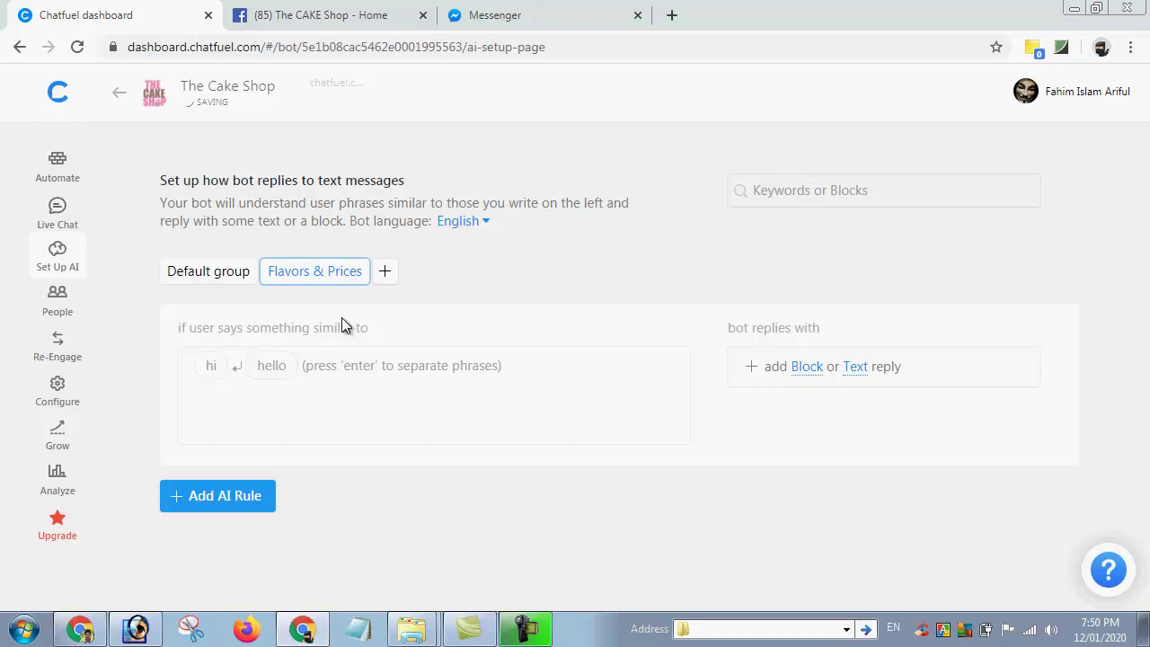
Step: Copy the sent message "কি কি ফ্লেভার আছে?" from Messenger into the AI rule as its first user phrase
left_click(340, 369)
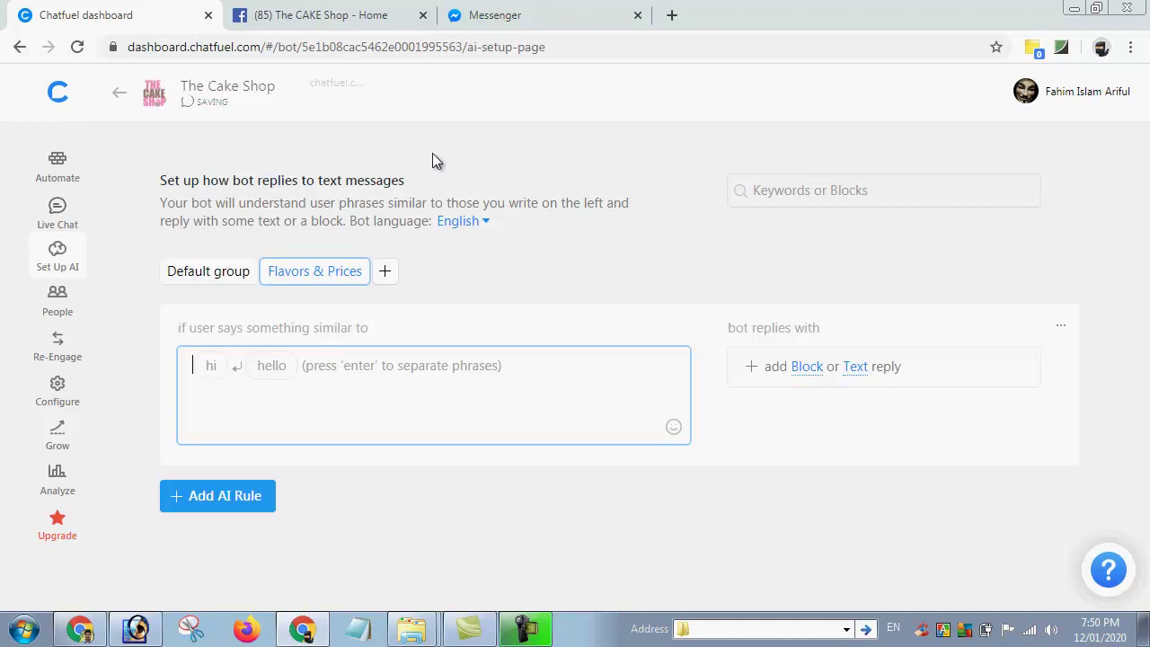
left_click(527, 13)
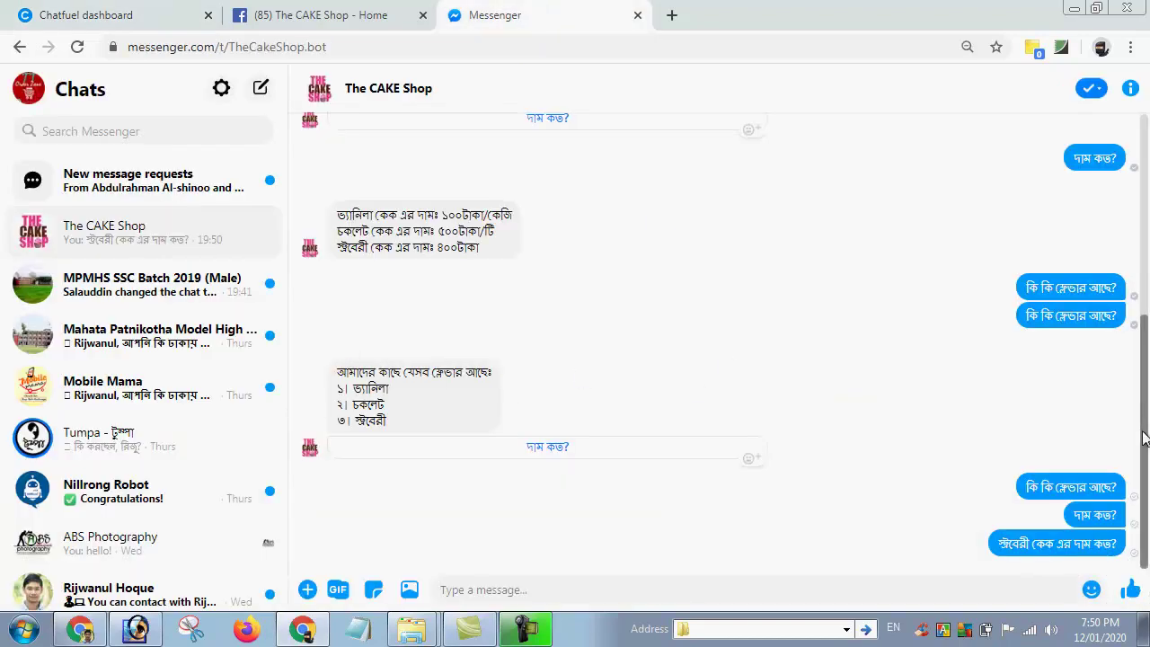
left_click_drag(1027, 486, 1114, 486)
key("ctrl+c")
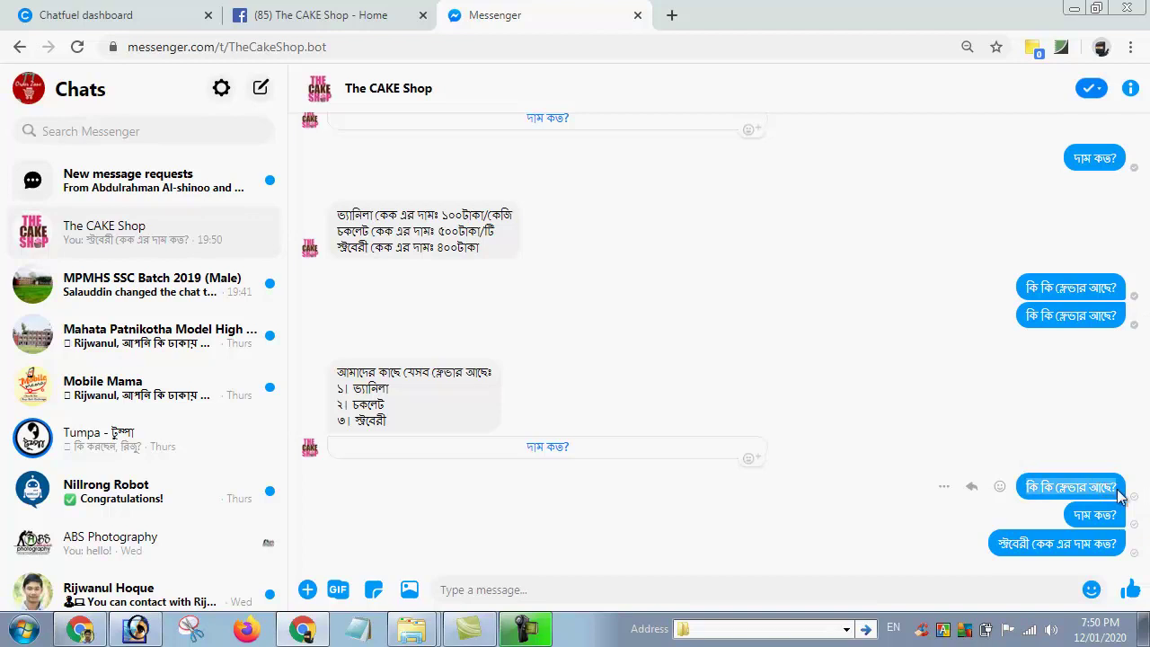
key("ctrl+1")
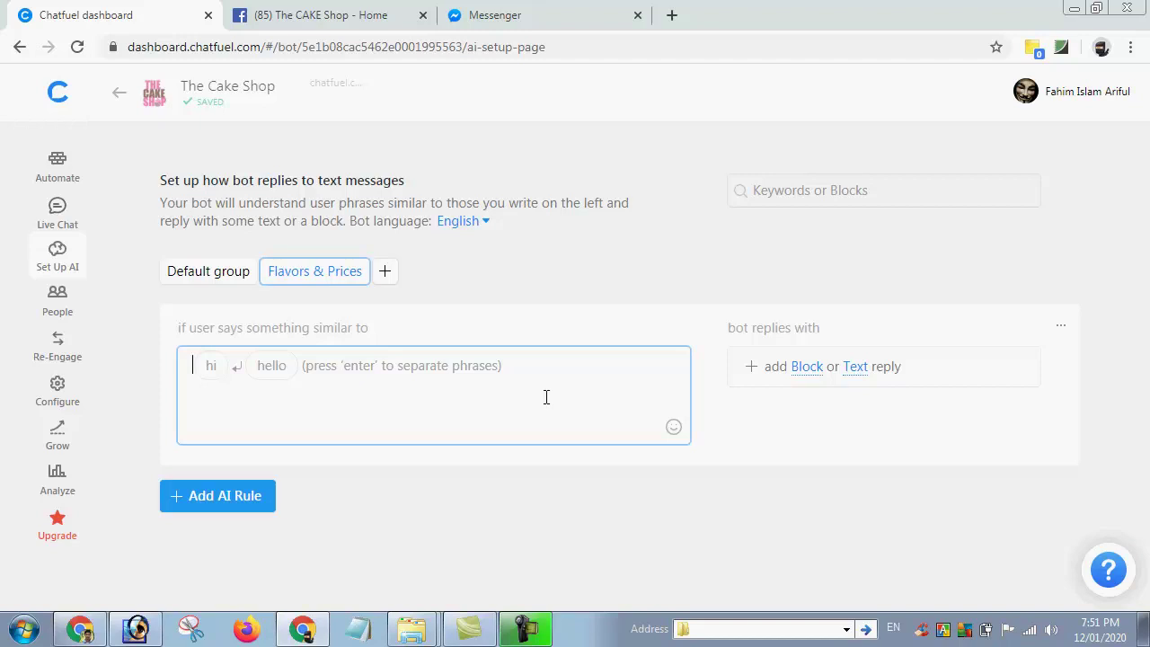
key("ctrl+v")
key("Return")
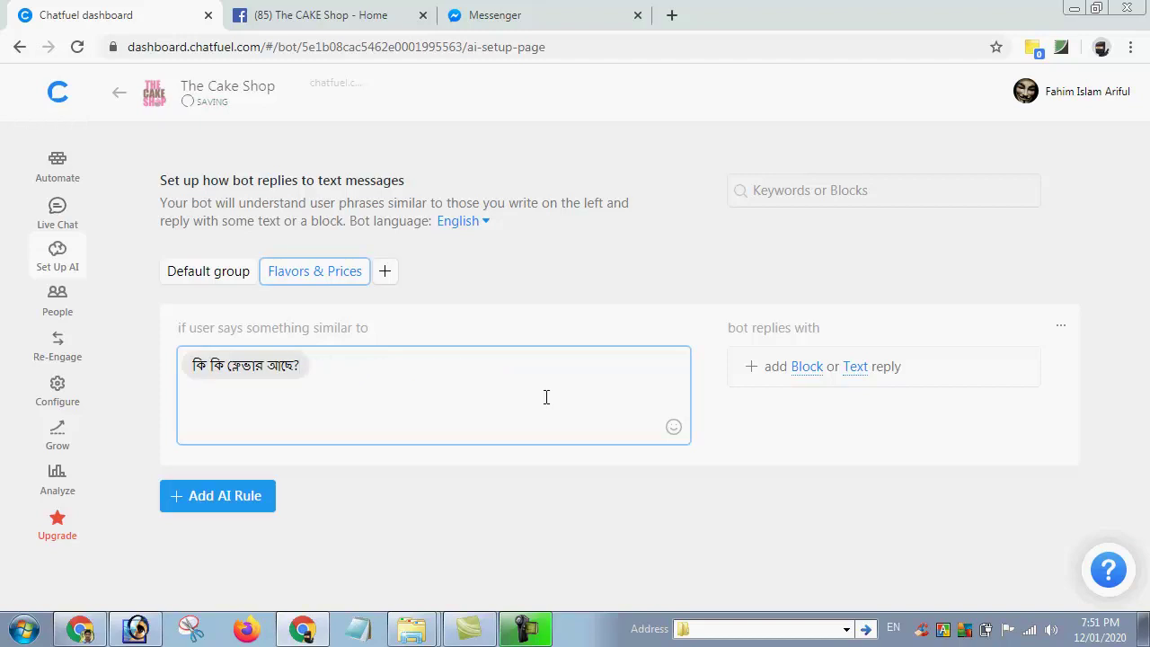
Step: Add the user phrases "ki ki flavor ache?", "ফ্লেভার", "flavor" and "কি কি কেক আছে?" to the AI rule
type("ki")
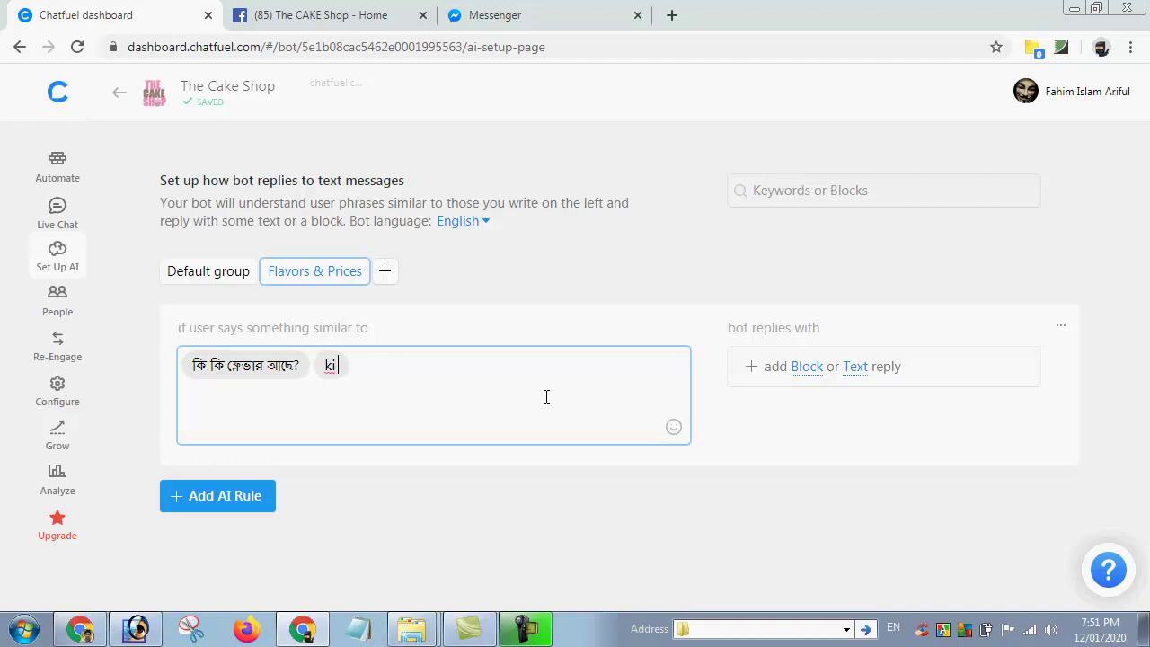
type(" ki flavor")
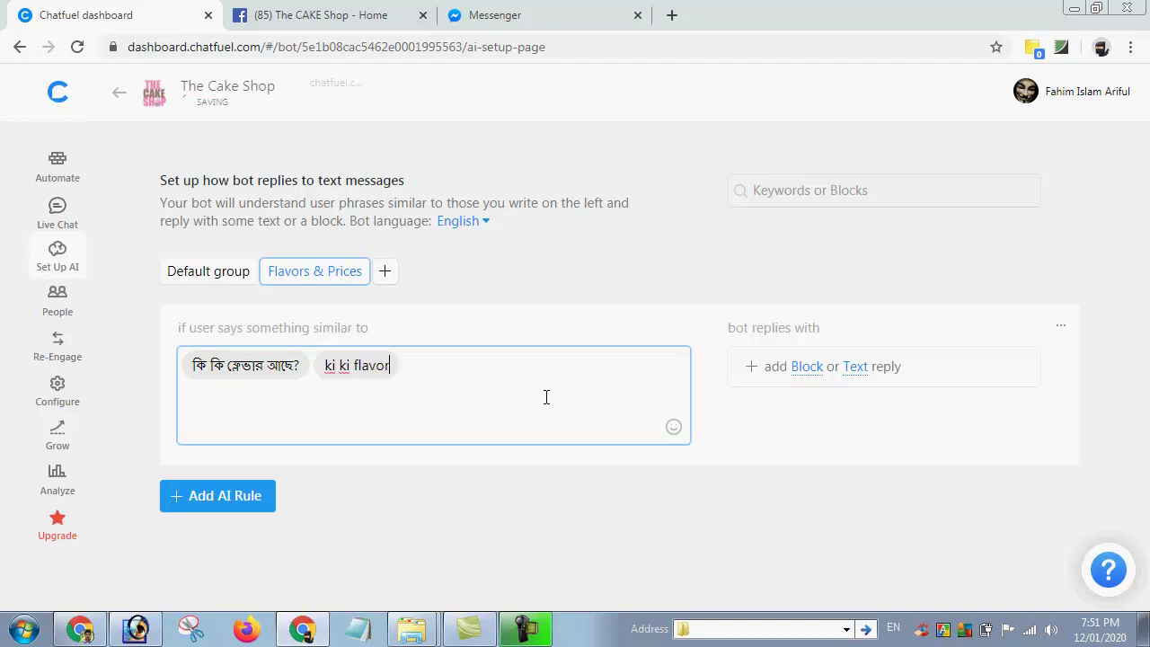
type(" ache? ")
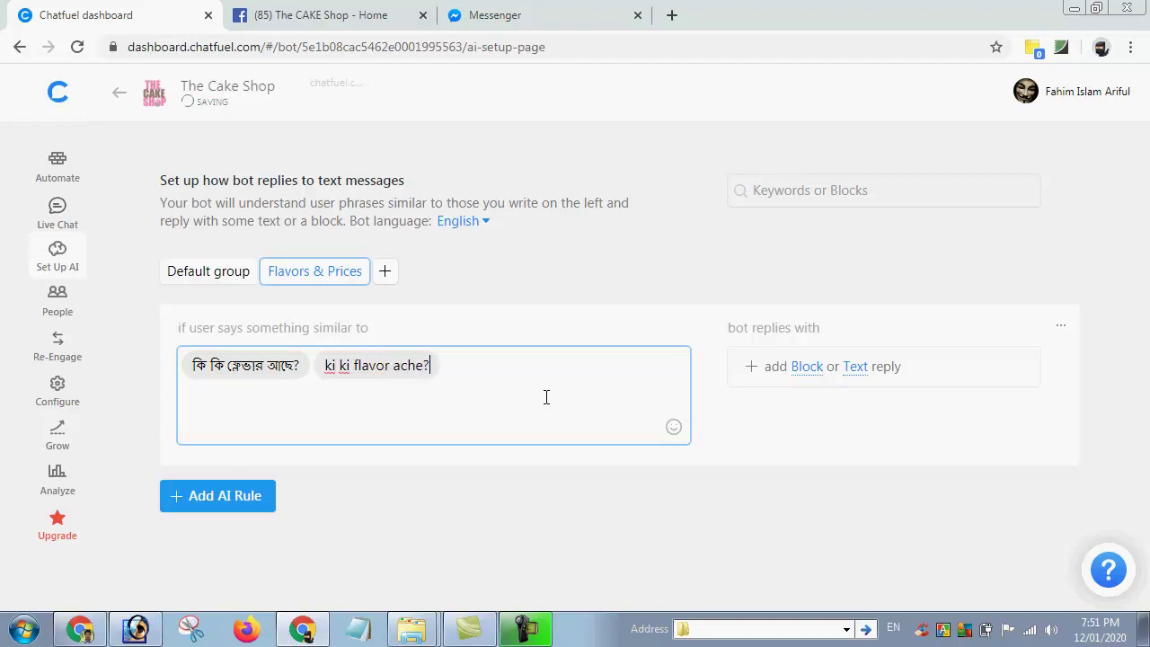
type("ফ্লেভার")
key("Return")
key("alt+shift")
type("flavor")
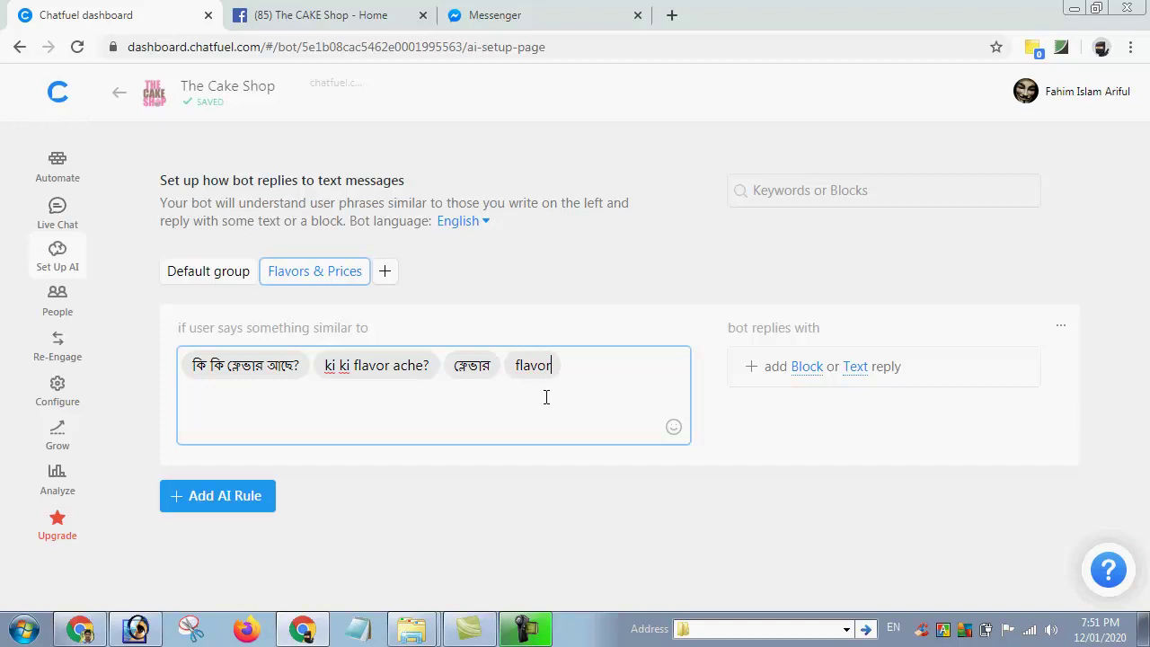
key("alt+shift")
type("কি কি কেক")
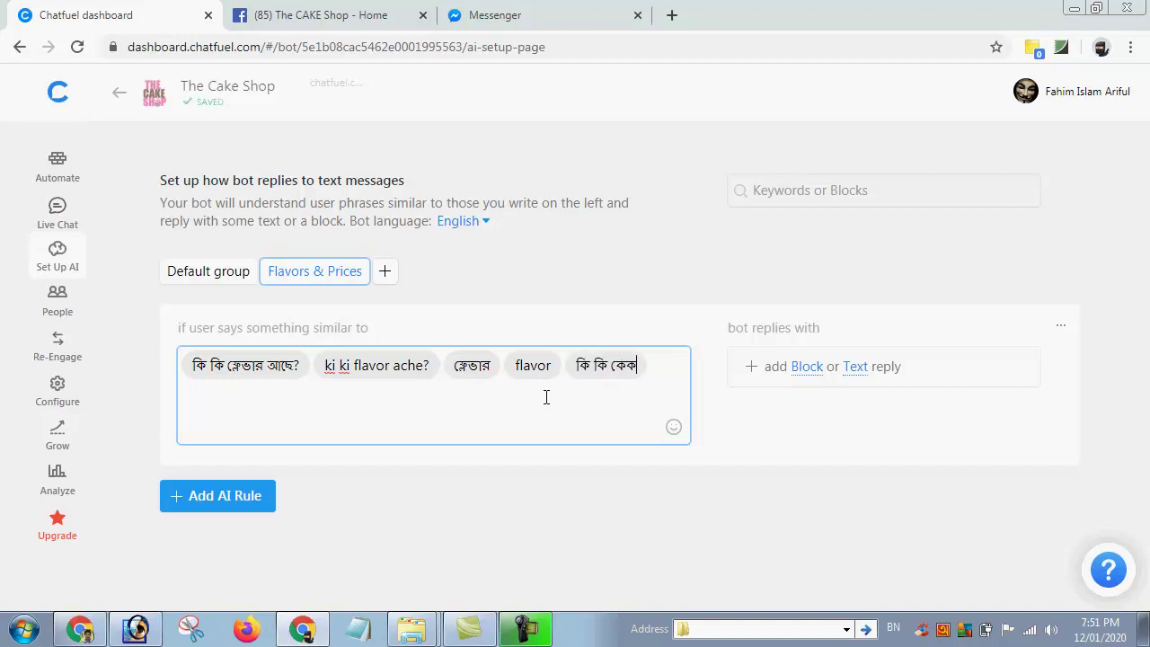
type(" আছে?")
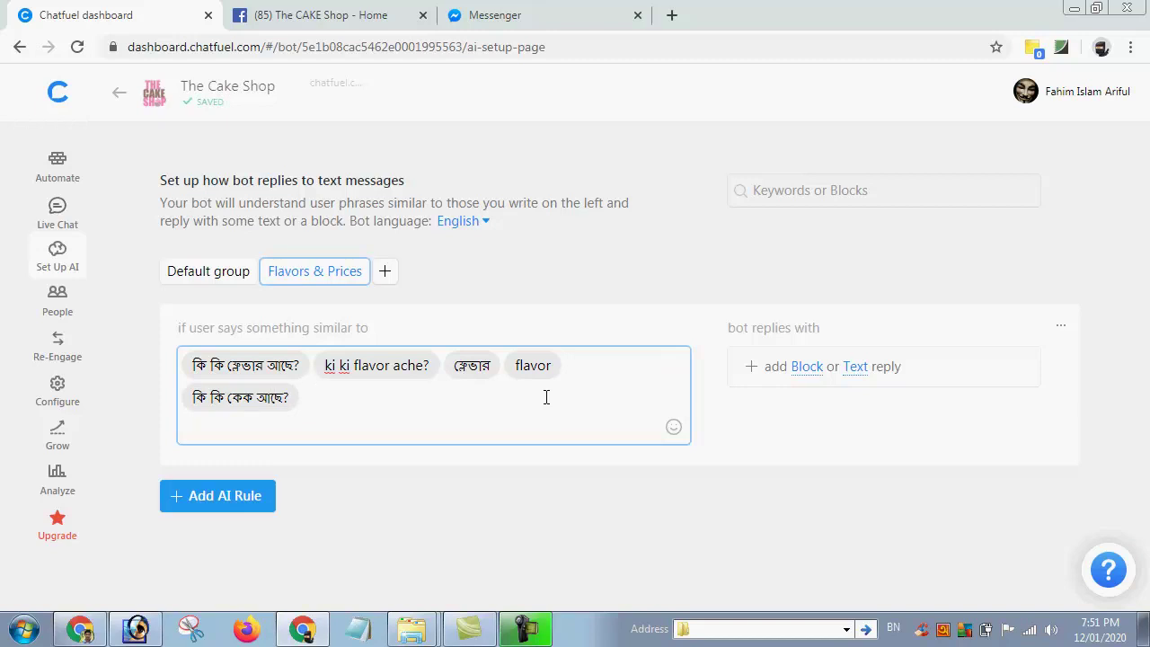
left_click(526, 326)
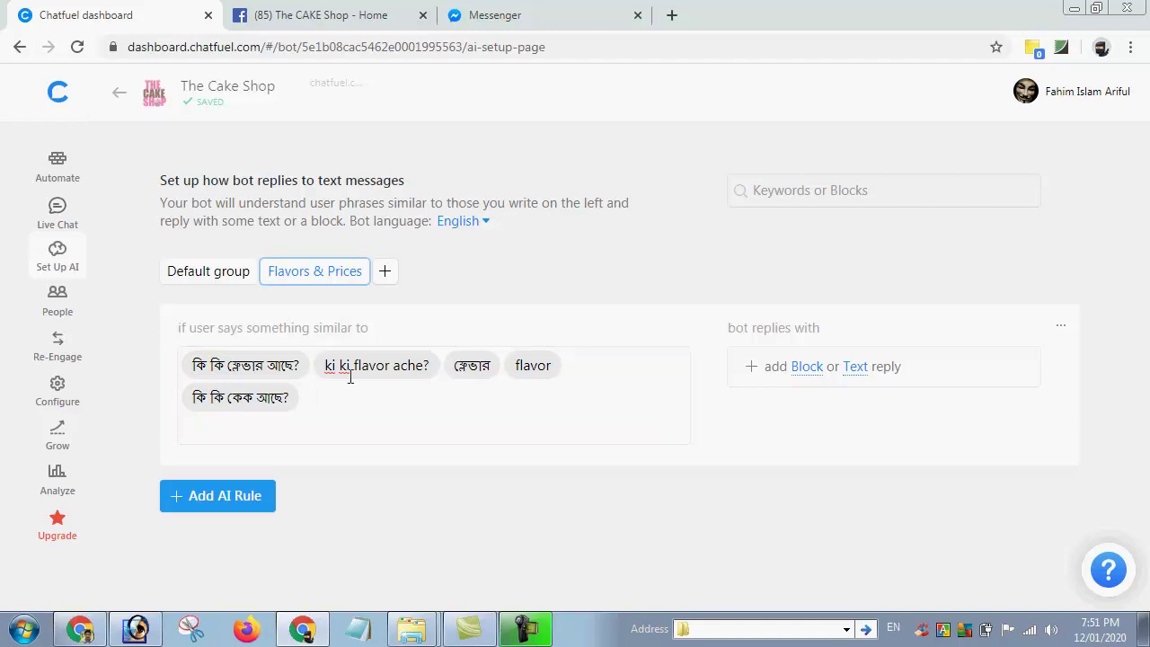
left_click(317, 398)
key("ctrl+a")
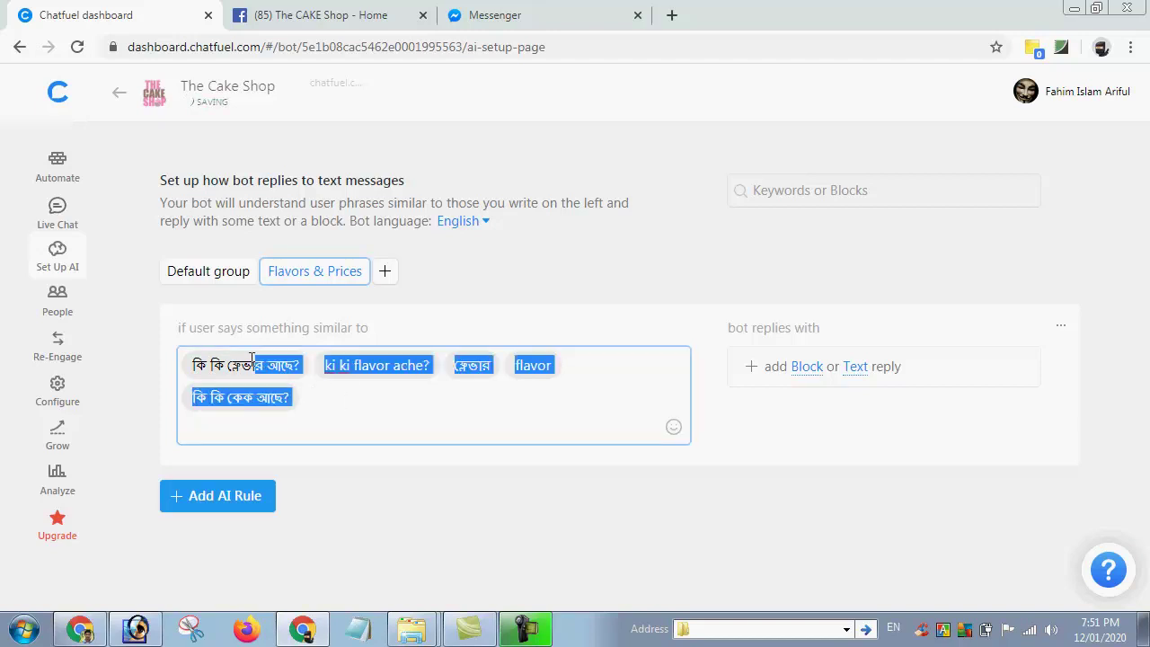
left_click(511, 308)
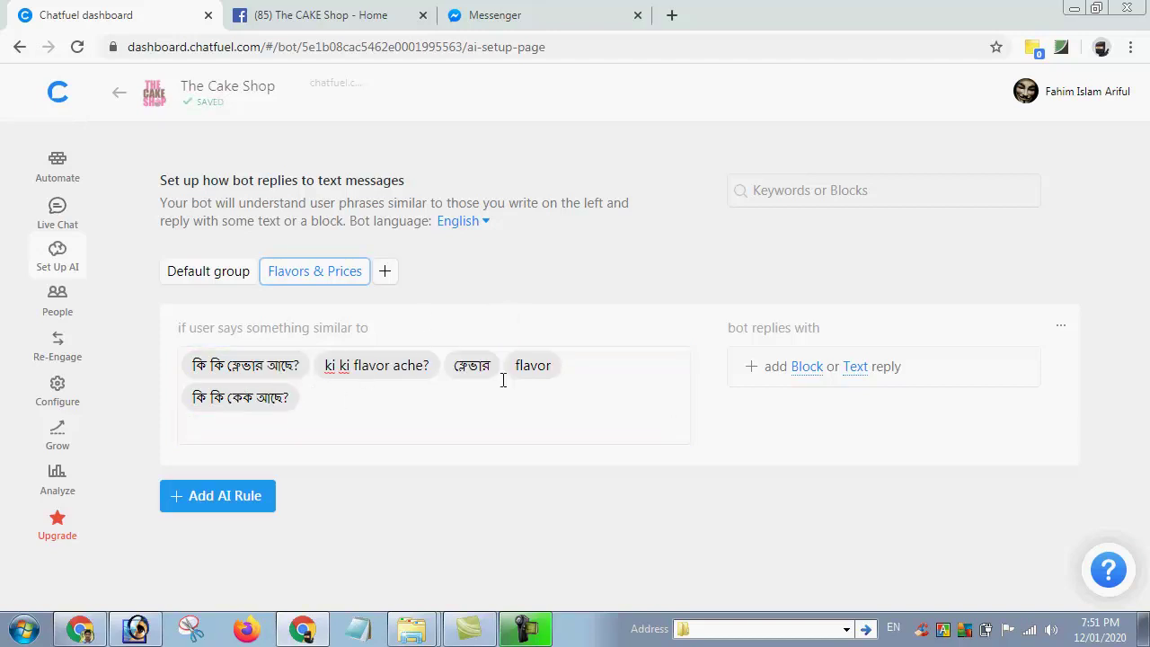
left_click(257, 365)
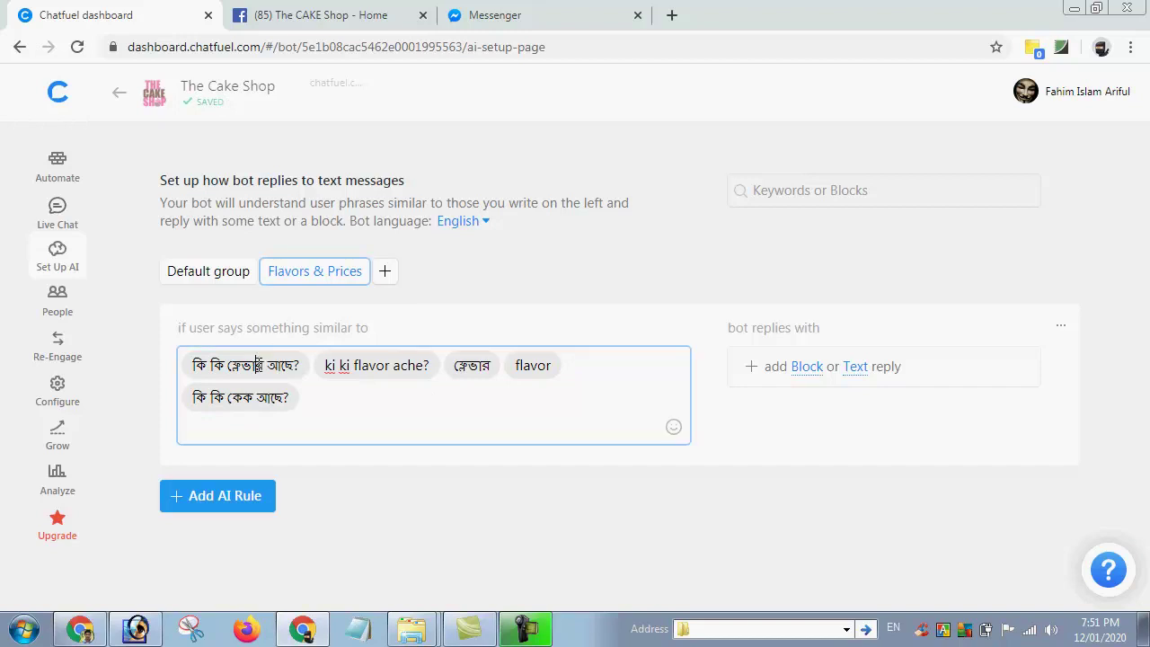
left_click(602, 316)
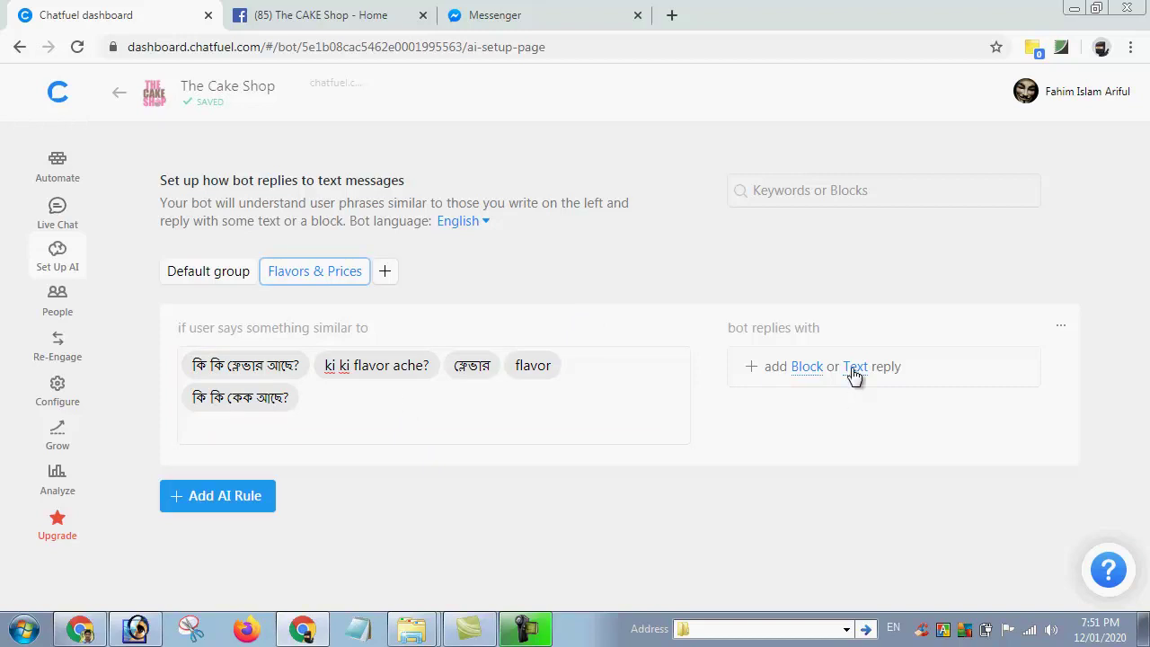
Step: Set the AI rule's bot reply to the Flavours block
left_click(805, 369)
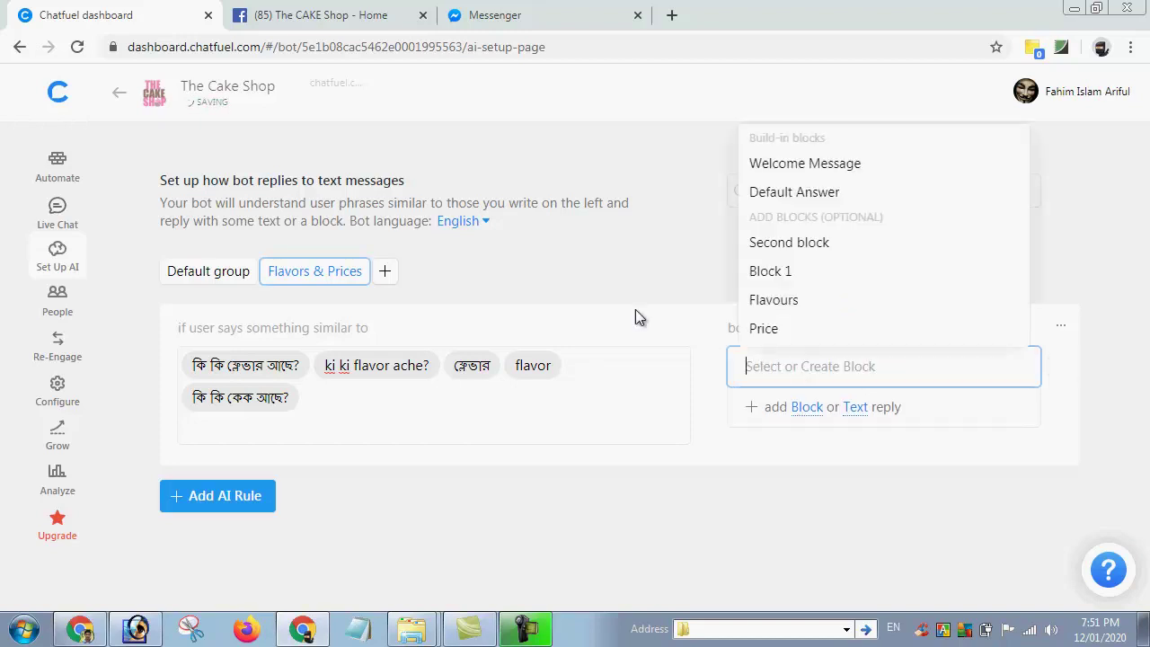
left_click(771, 302)
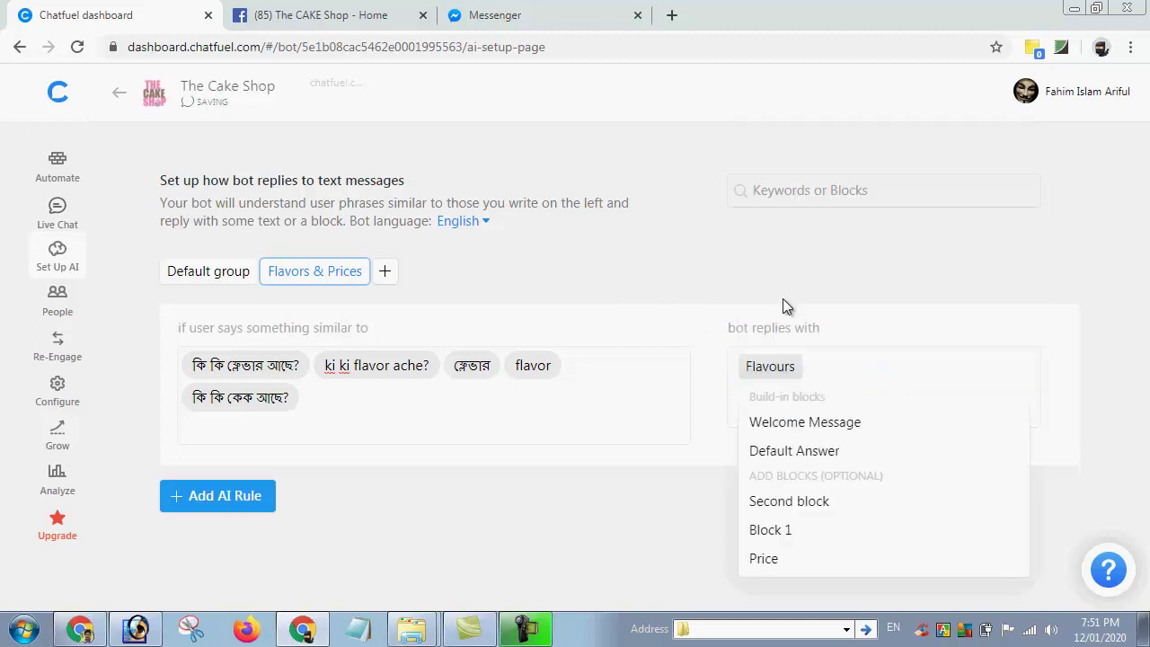
left_click(783, 298)
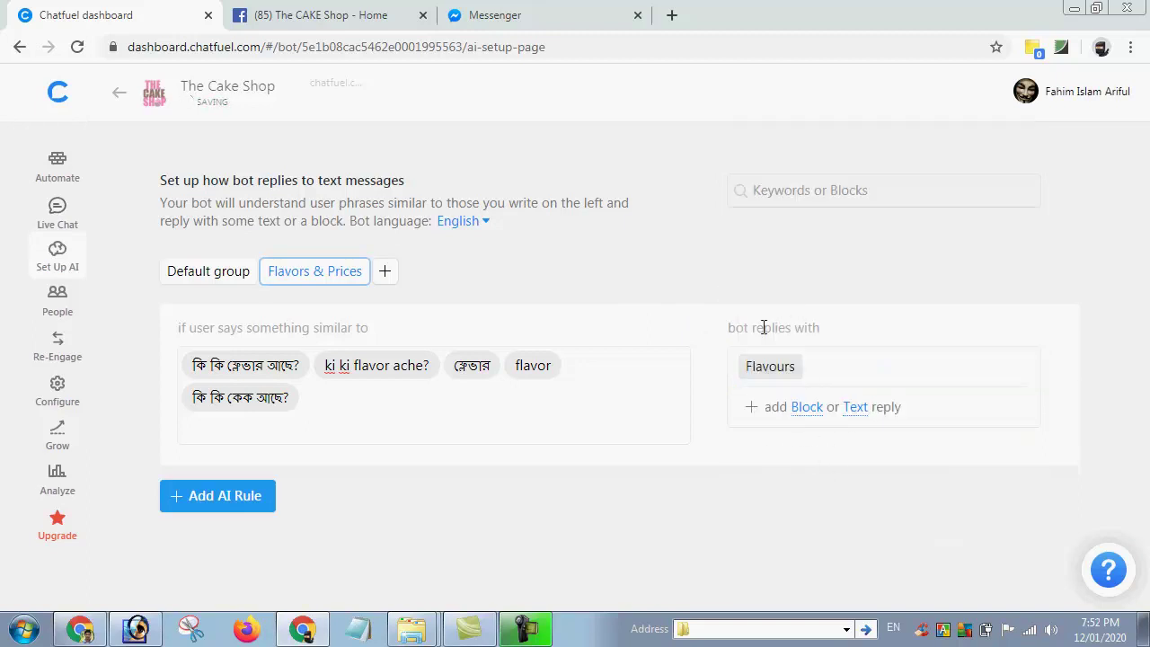
Step: Switch to Messenger and test the rule by sending the copied phrase "কি কি ফ্লেভার আছে?" to the bot
left_click_drag(454, 366, 469, 365)
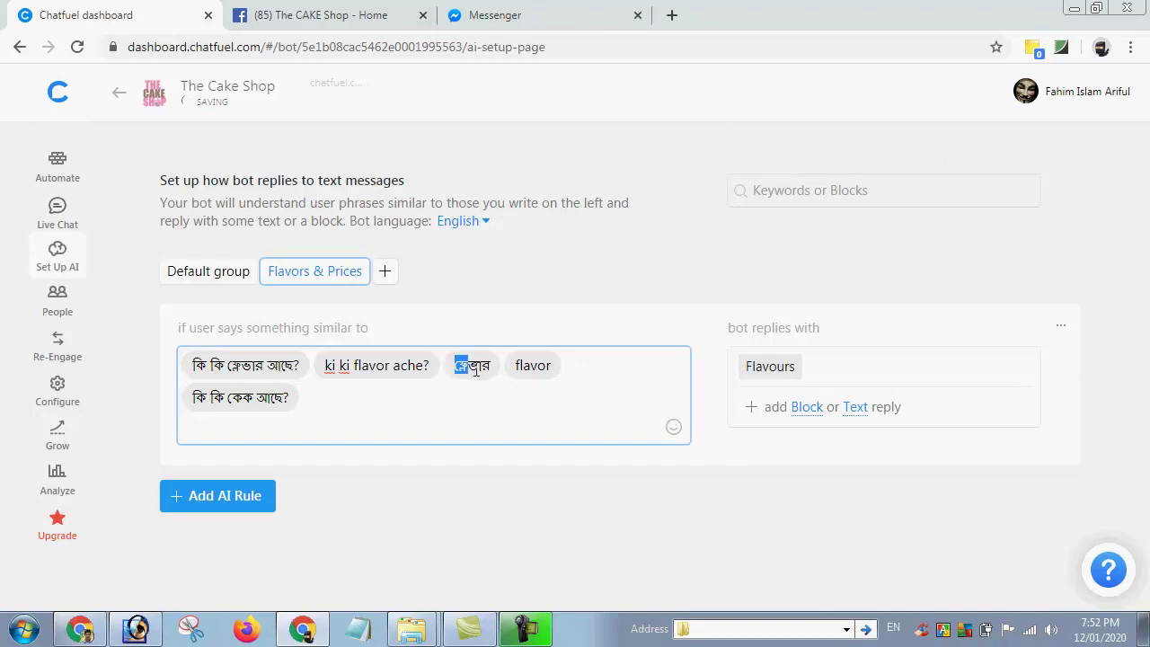
left_click(517, 15)
left_click(608, 585)
key("ctrl+v")
key("Return")
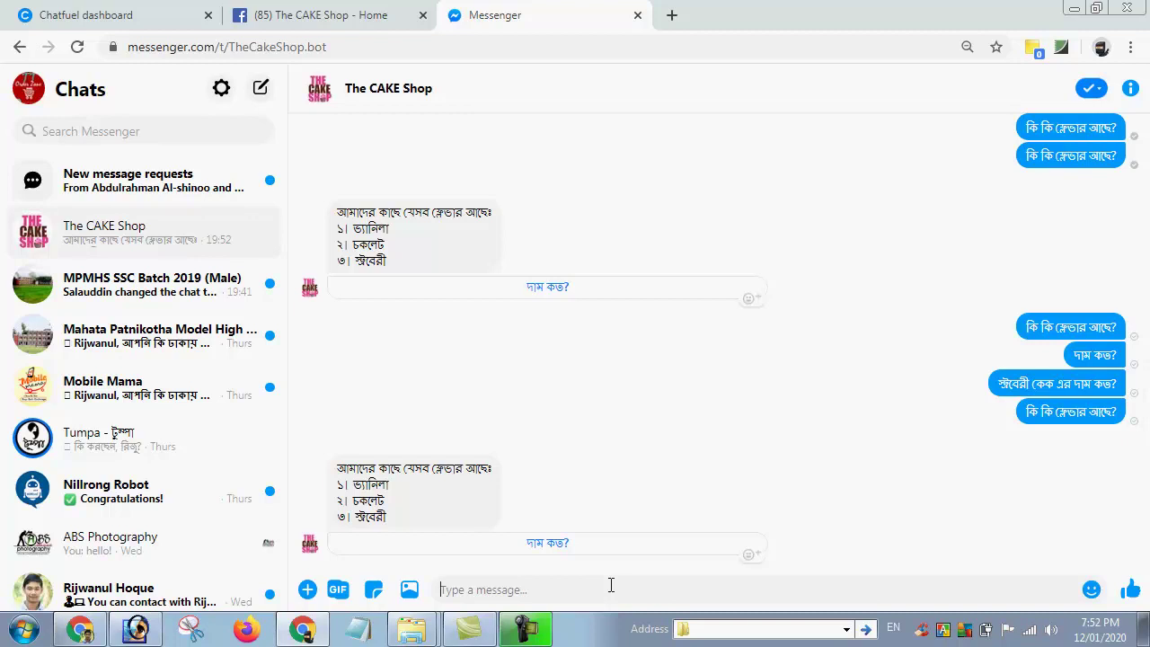
Step: Test the rule's romanized phrase by sending "ki ki flavor ache?" to the bot
key("alt+shift")
type("কি কি")
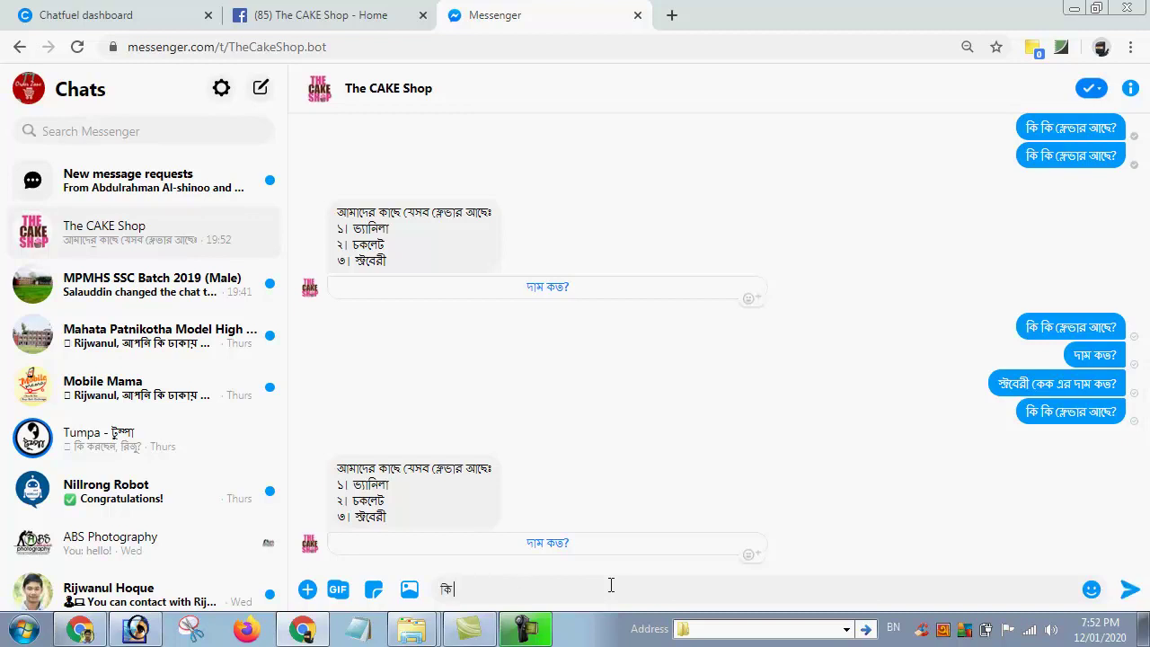
key("BackSpace")
key("BackSpace")
key("BackSpace")
key("BackSpace")
key("BackSpace")
key("alt+shift")
type("ki ki flavor ache?")
key("Return")
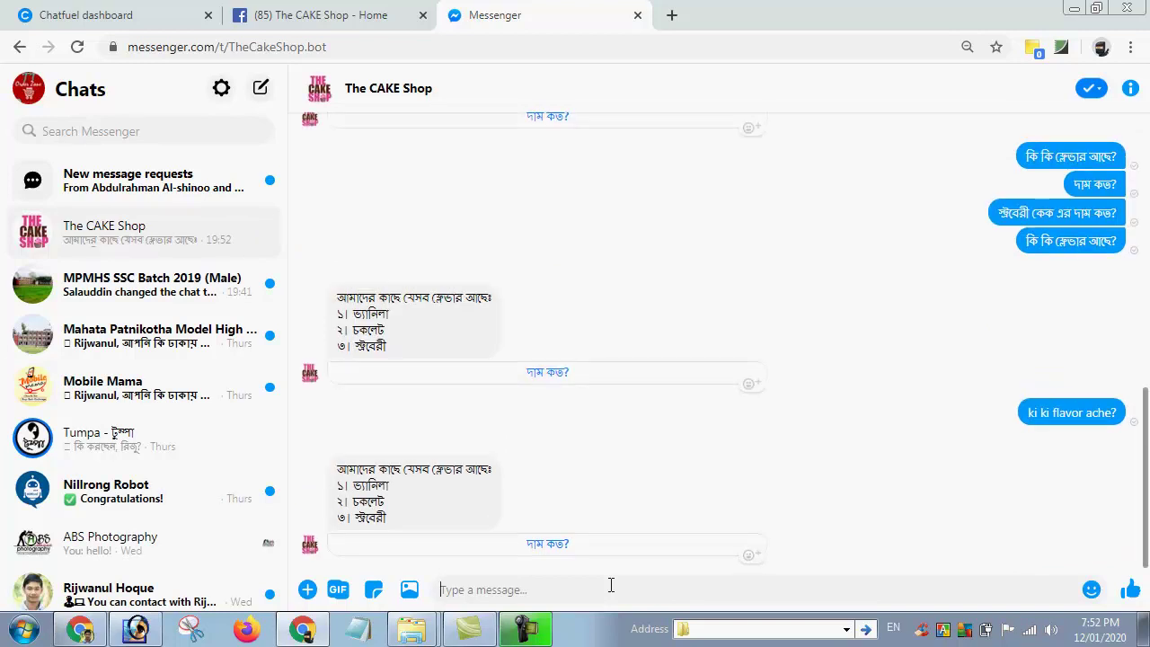
Step: Test the rule with a misspelled keyword by sending "flaor" to the bot in Messenger
key("ctrl+Tab")
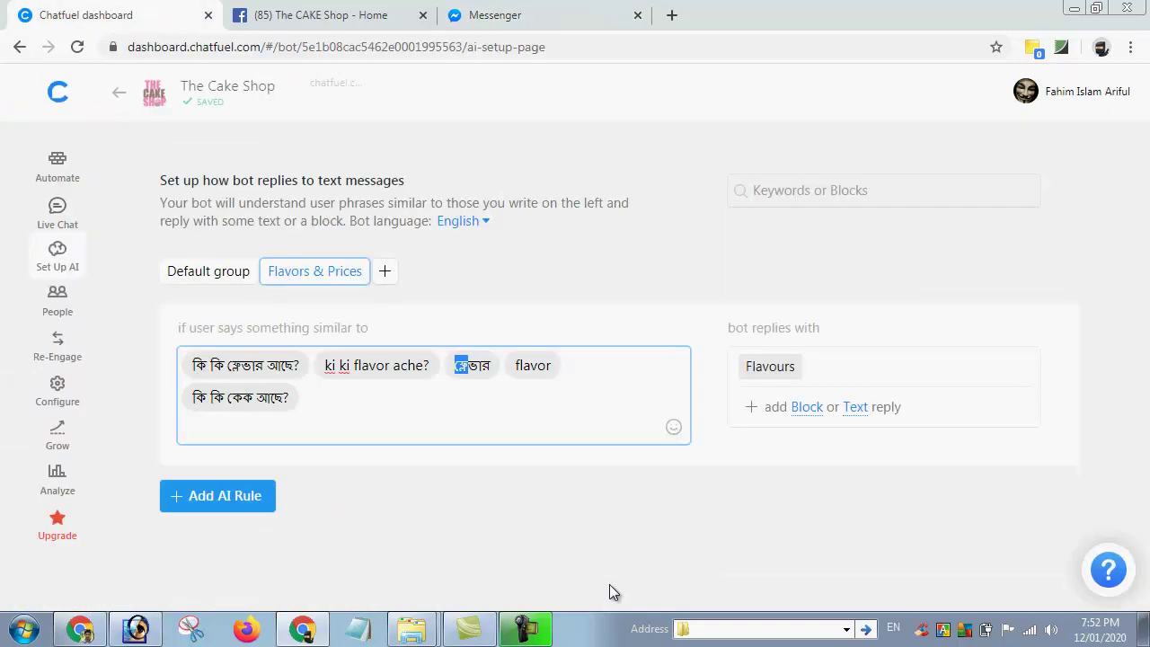
left_click(609, 585)
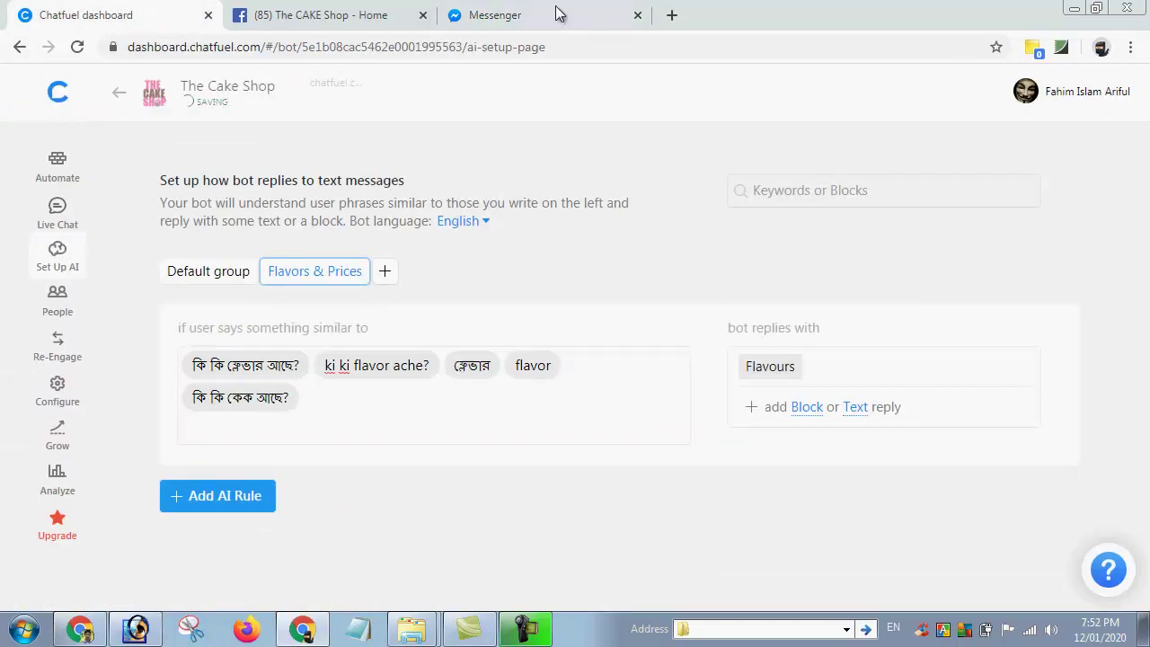
left_click(557, 15)
type("flaor")
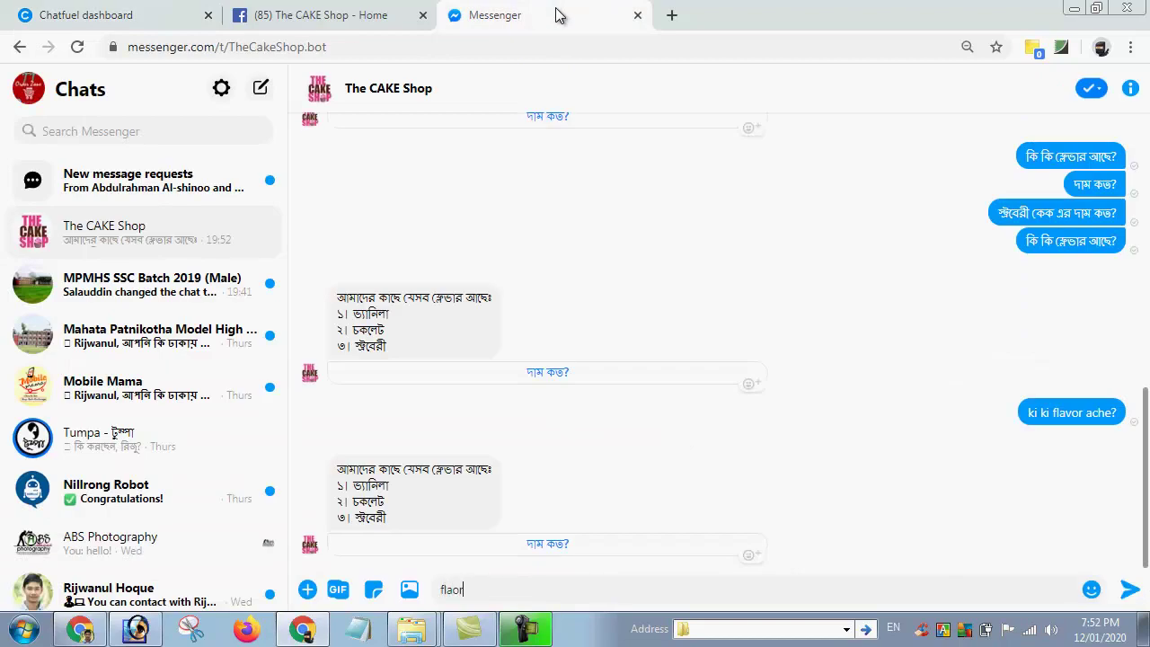
key("Return")
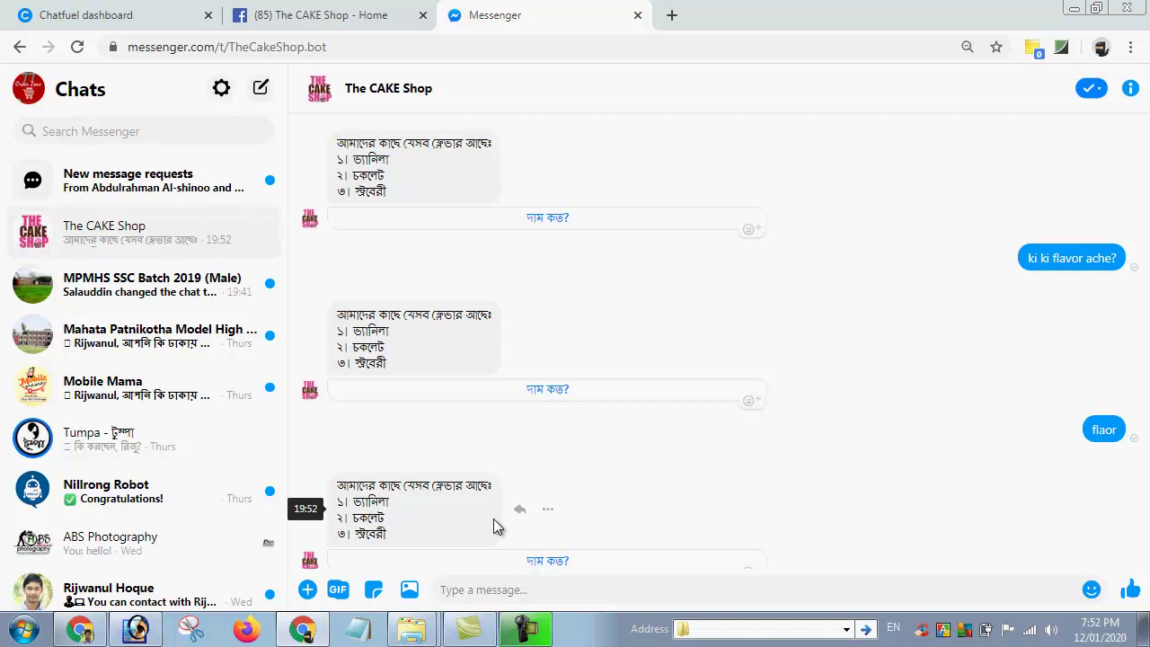
Step: Switch to the Chatfuel dashboard and add an AI rule with the phrases "দাম কত?" and "price koto?"
key("ctrl+1")
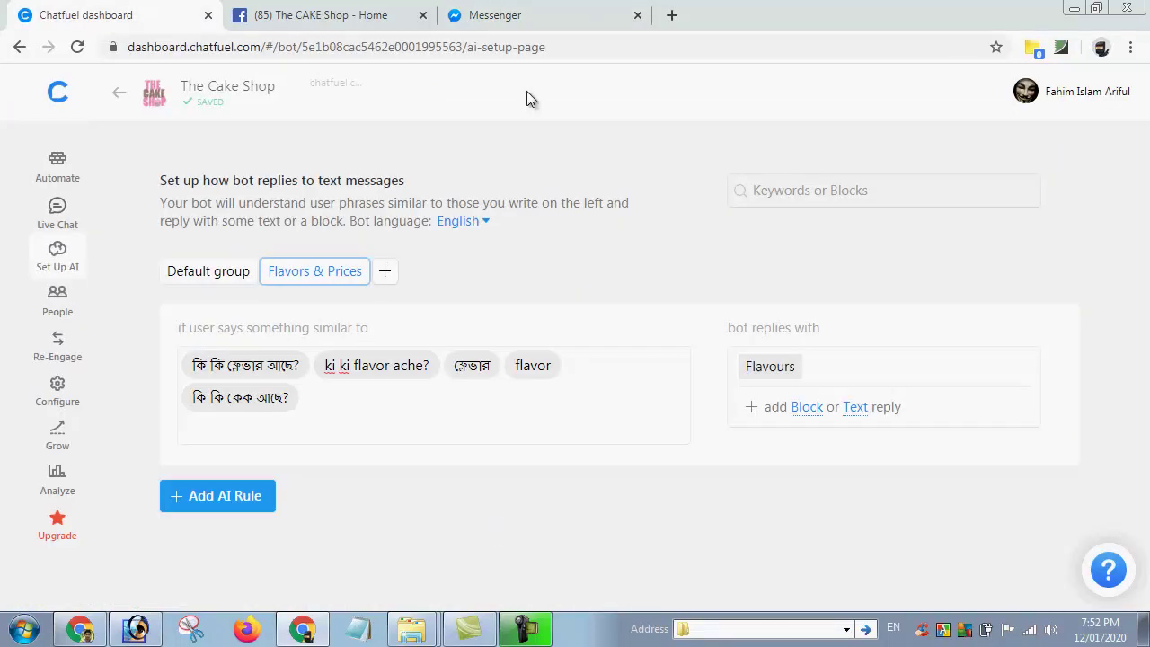
left_click(508, 10)
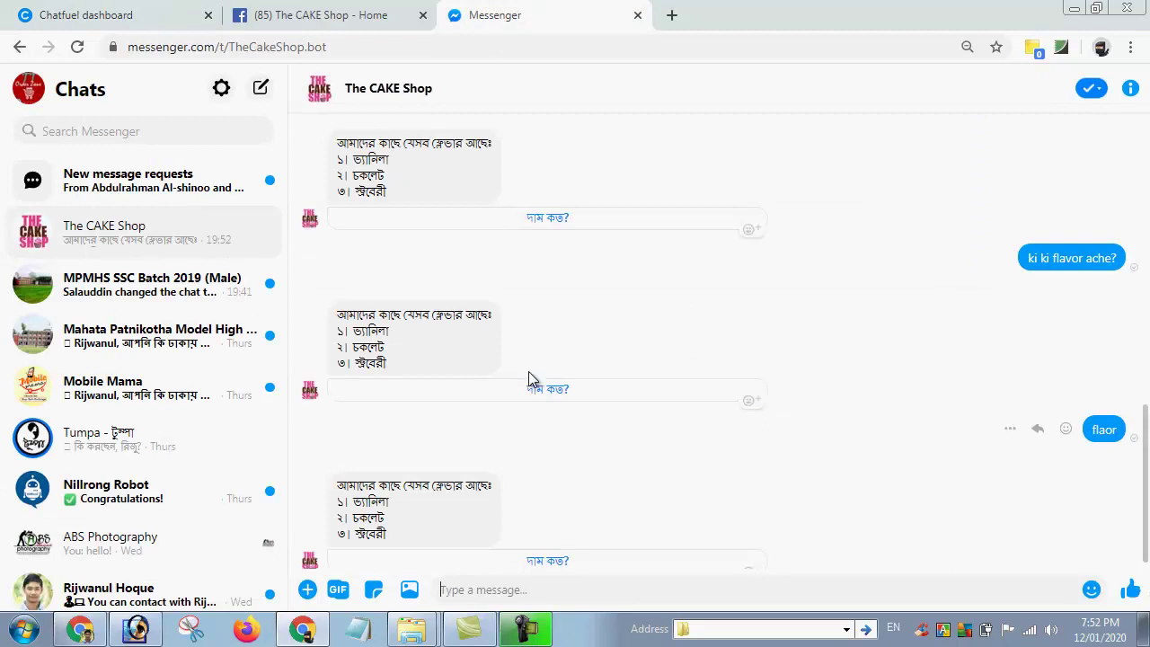
left_click(116, 12)
left_click(223, 497)
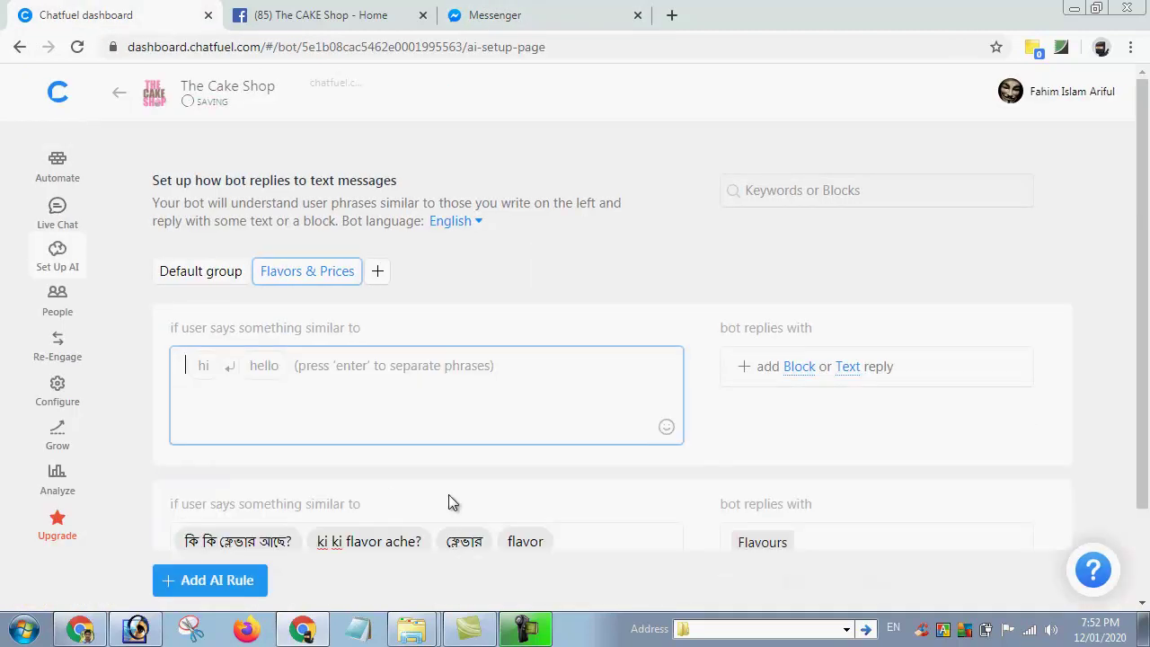
key("alt+shift")
type("দাম ক")
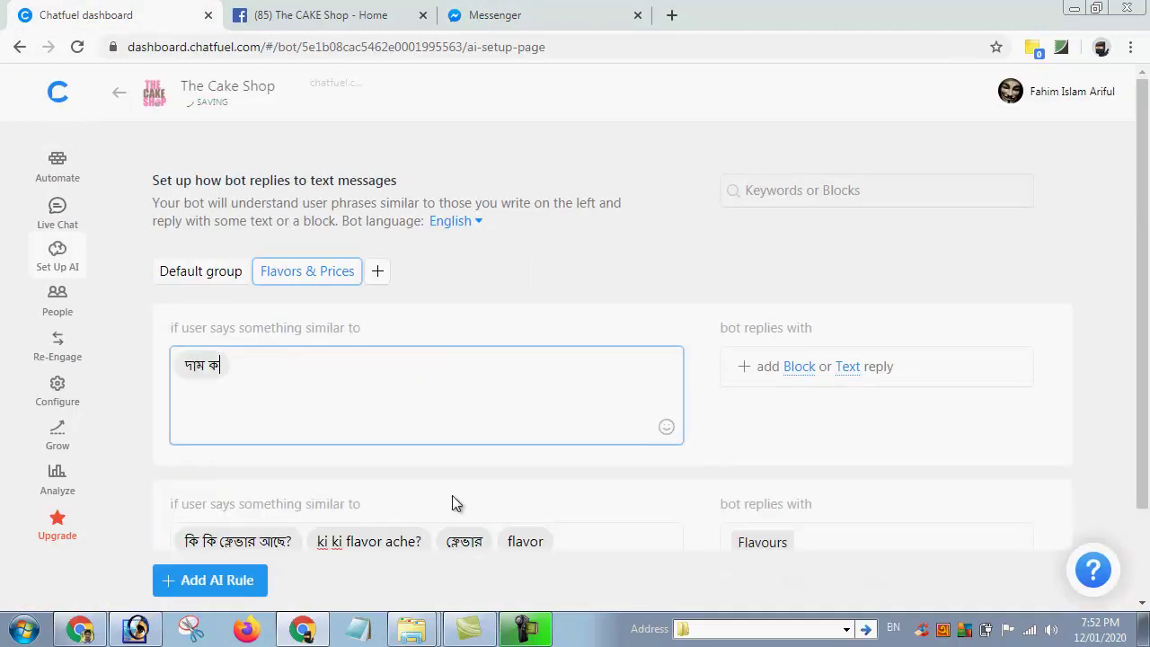
type("ত?")
key("alt+shift")
type("price koto?")
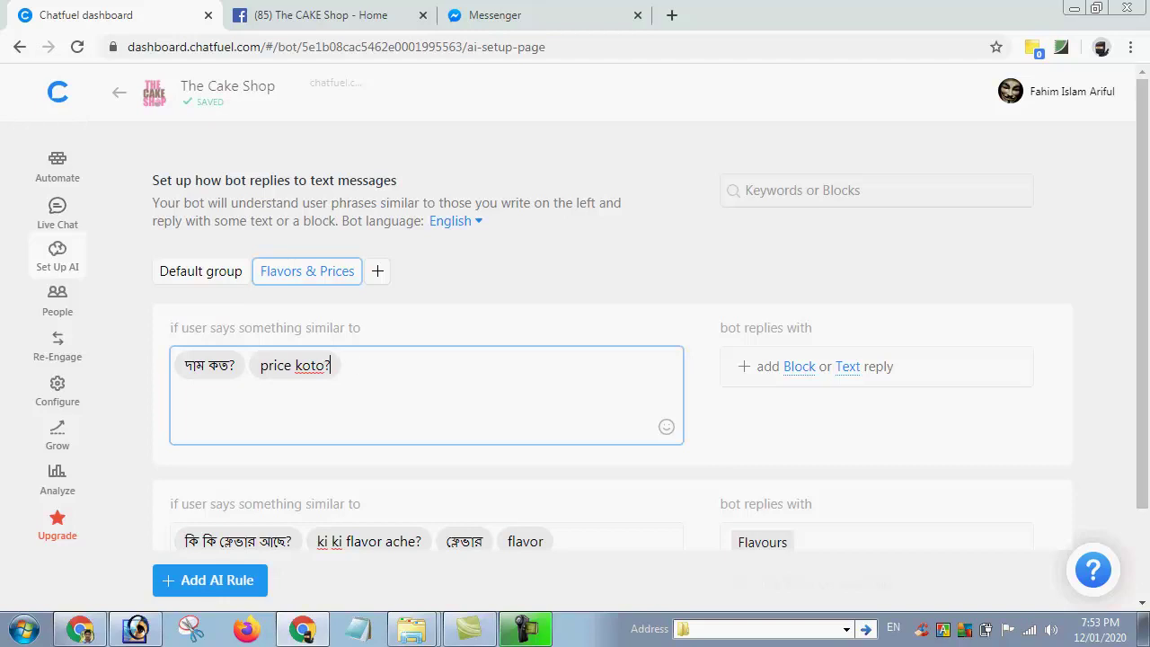
key("Return")
Step: Add the phrases "কত টাকা দাম?" and "daam koto porbe?" to the new price rule
key("alt+shift")
type("কত টাকা")
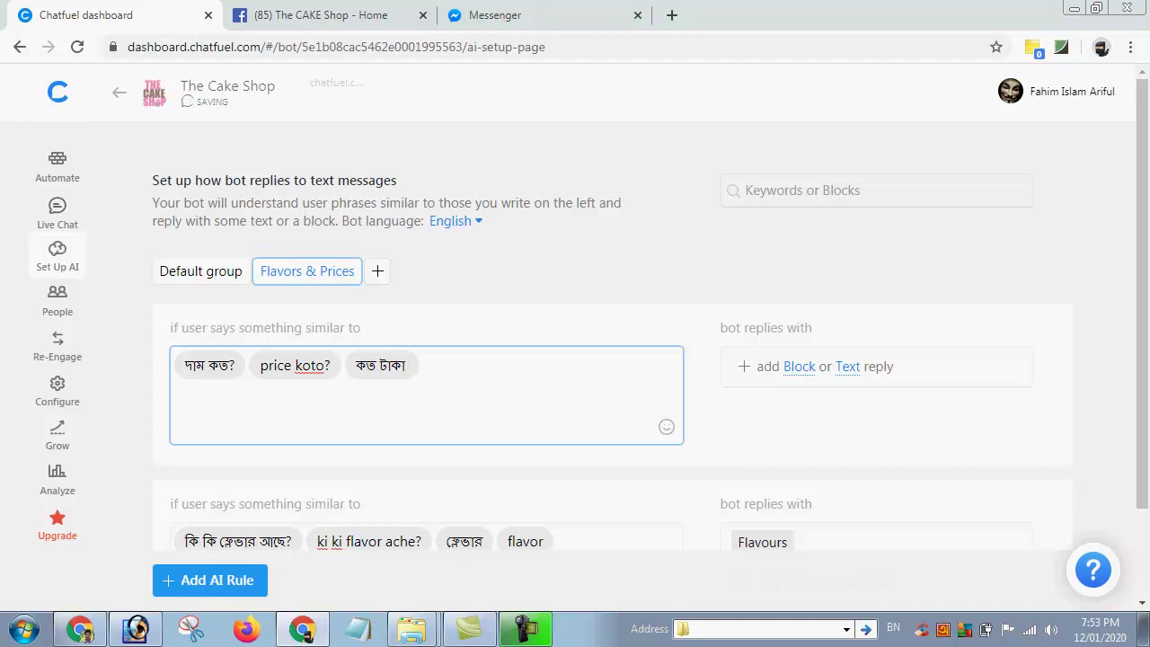
type(" দাম?")
key("Return")
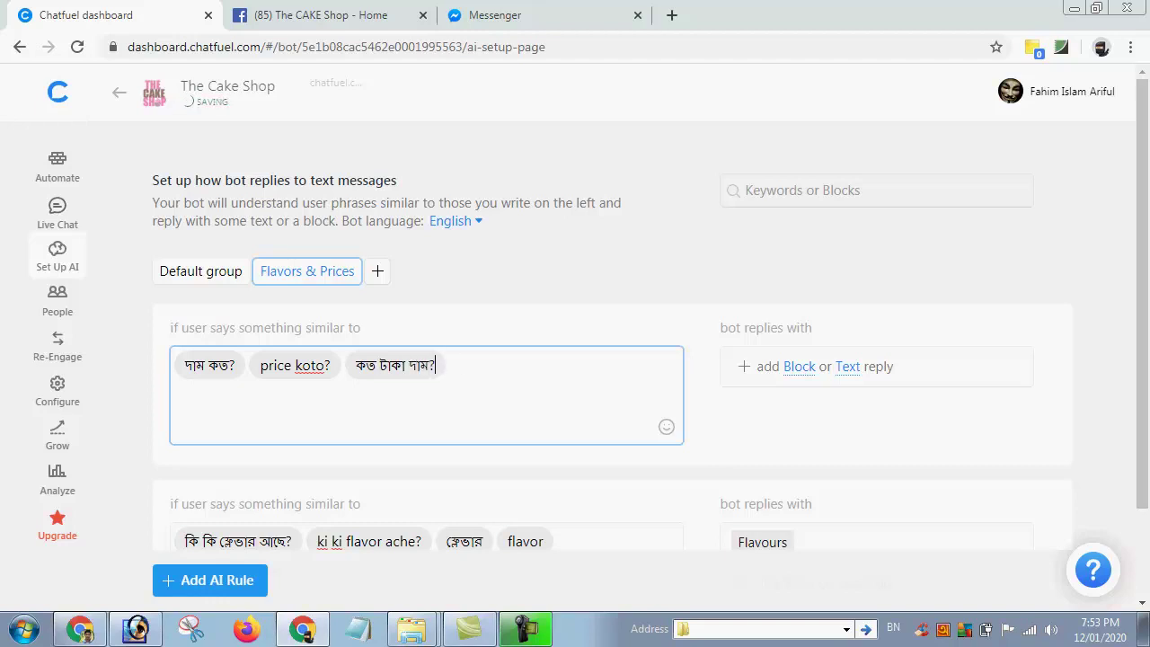
key("alt+shift")
type("daam")
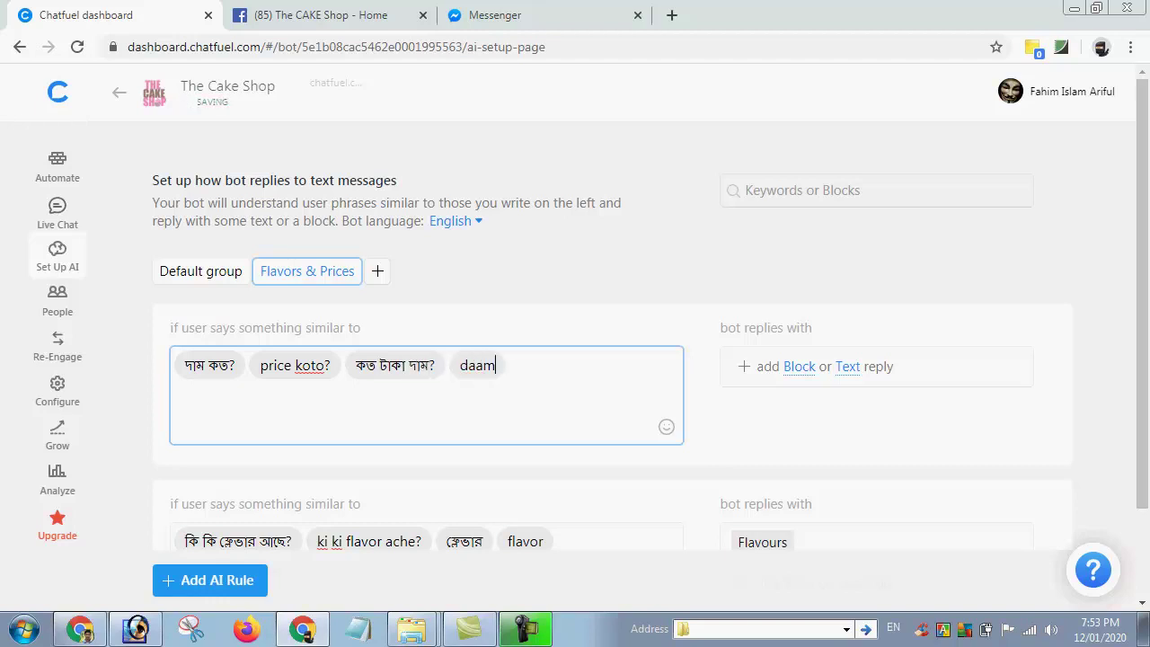
type(" koto porbe?")
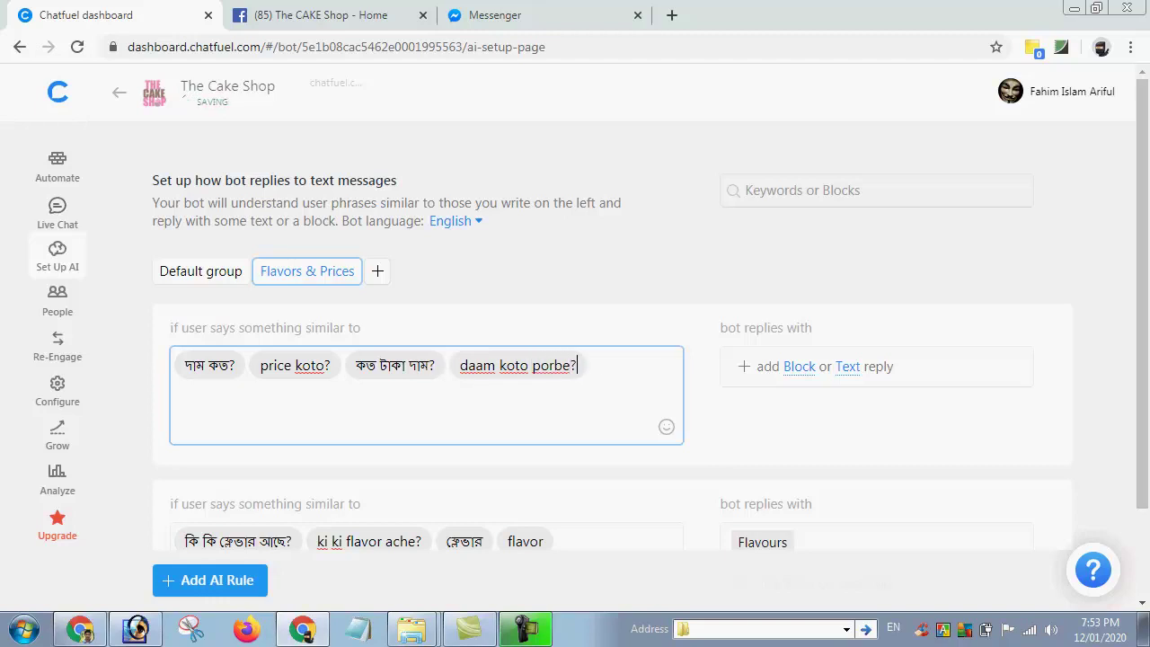
key("Return")
Step: Add the romanized phrases "daam koto?" and "koto taka?" to the price rule
type("daa")
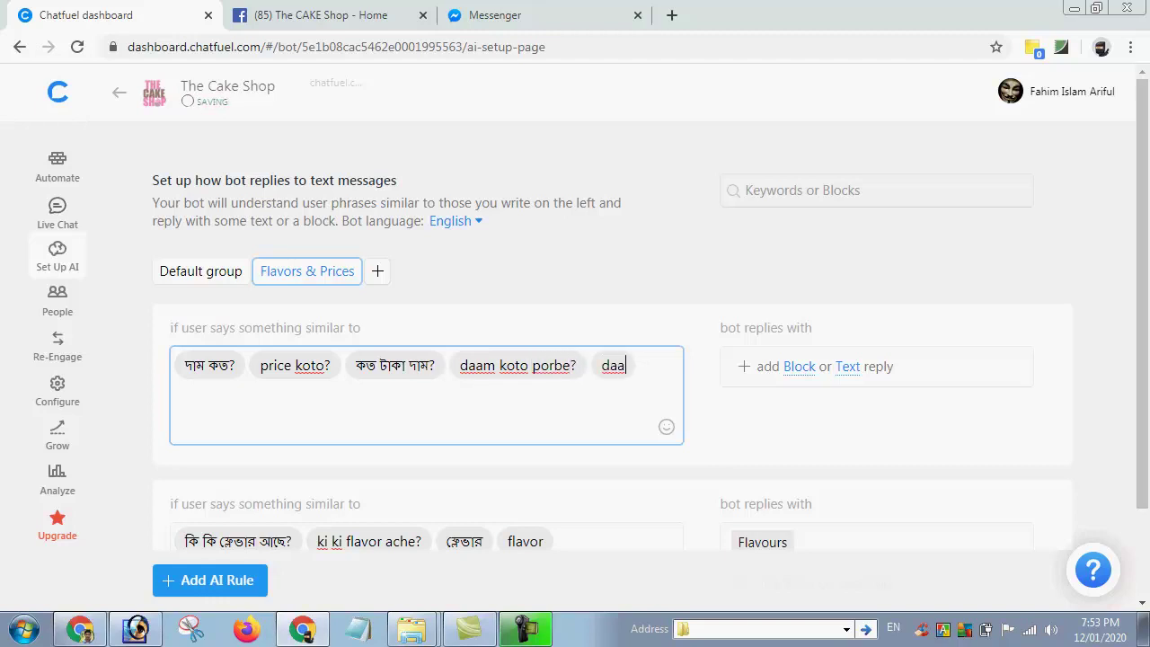
type("m koto?")
key("Return")
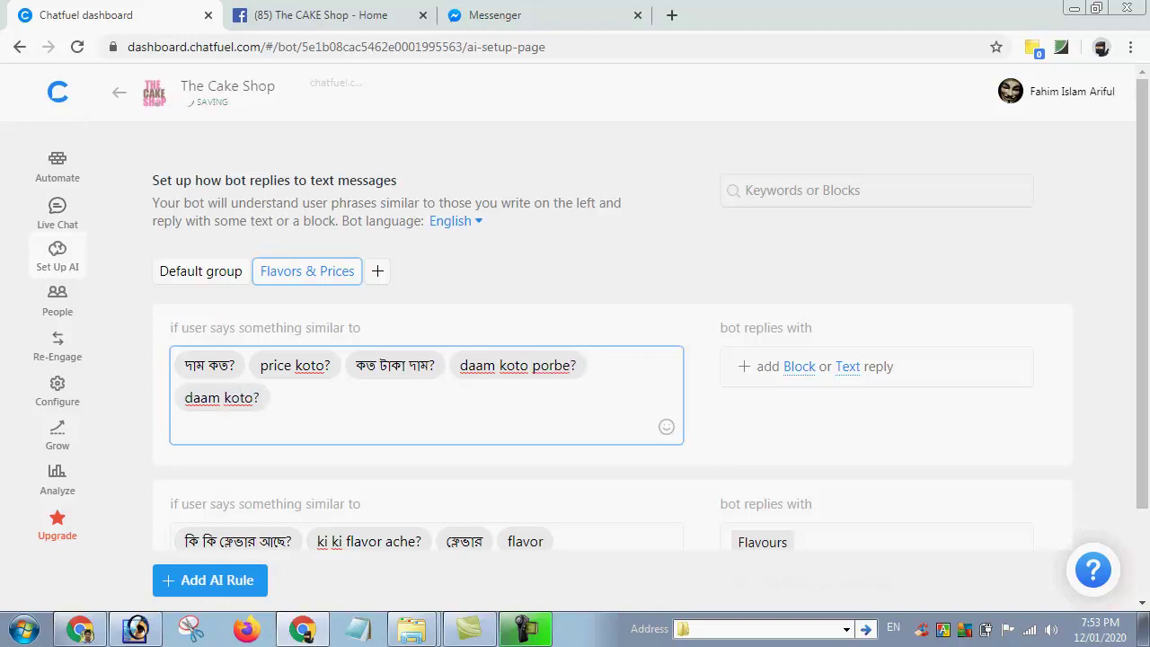
key("F12")
key("F12")
type("koto ta")
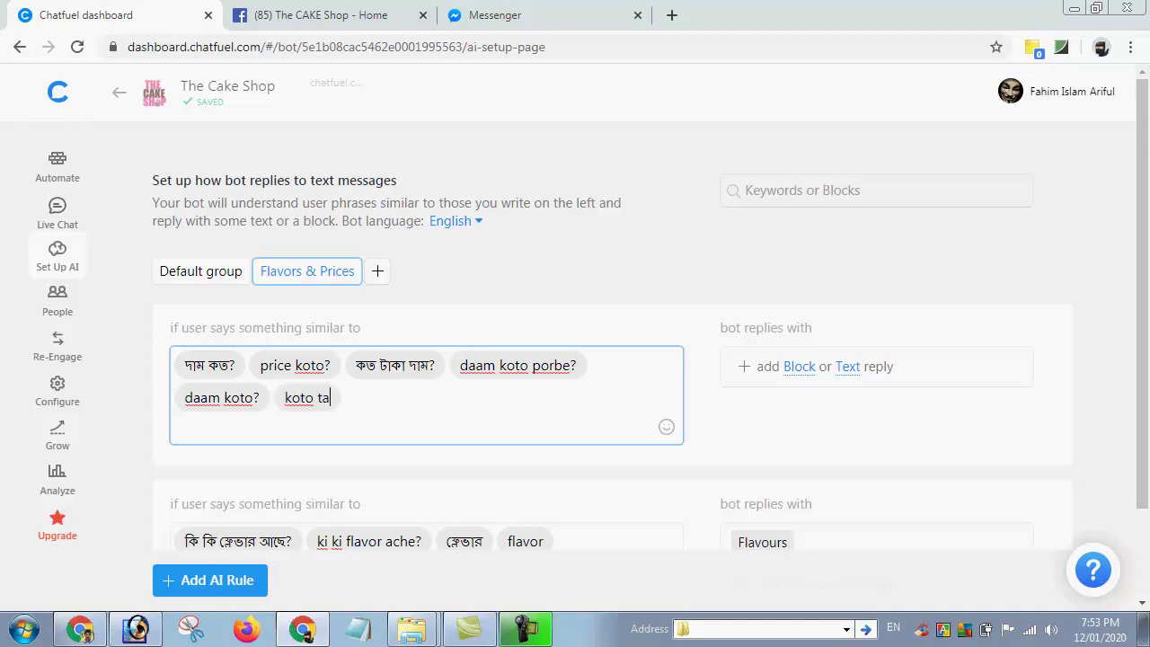
type("ka?")
key("Return")
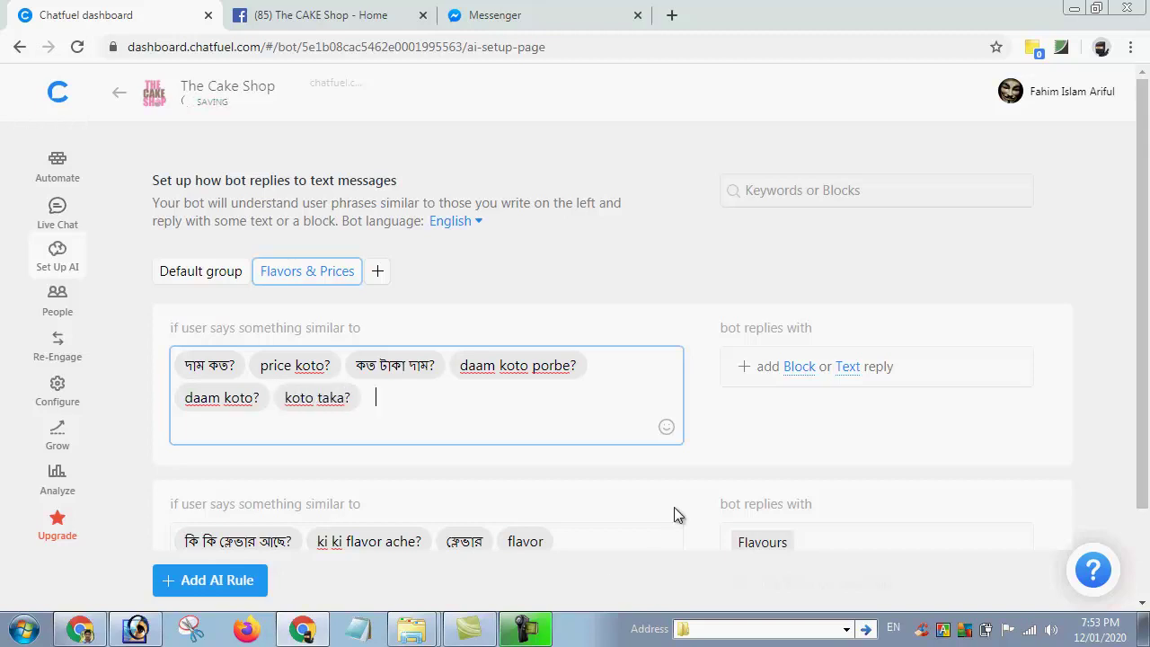
Step: Set the price rule's bot reply to the Price block
left_click(702, 397)
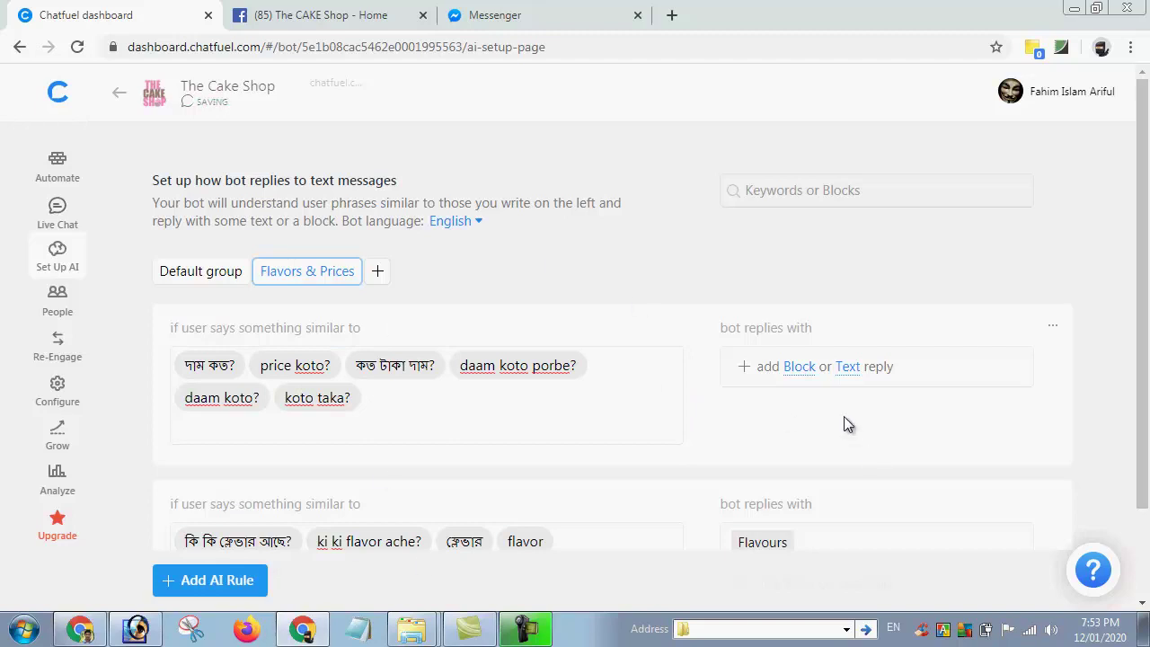
left_click(799, 367)
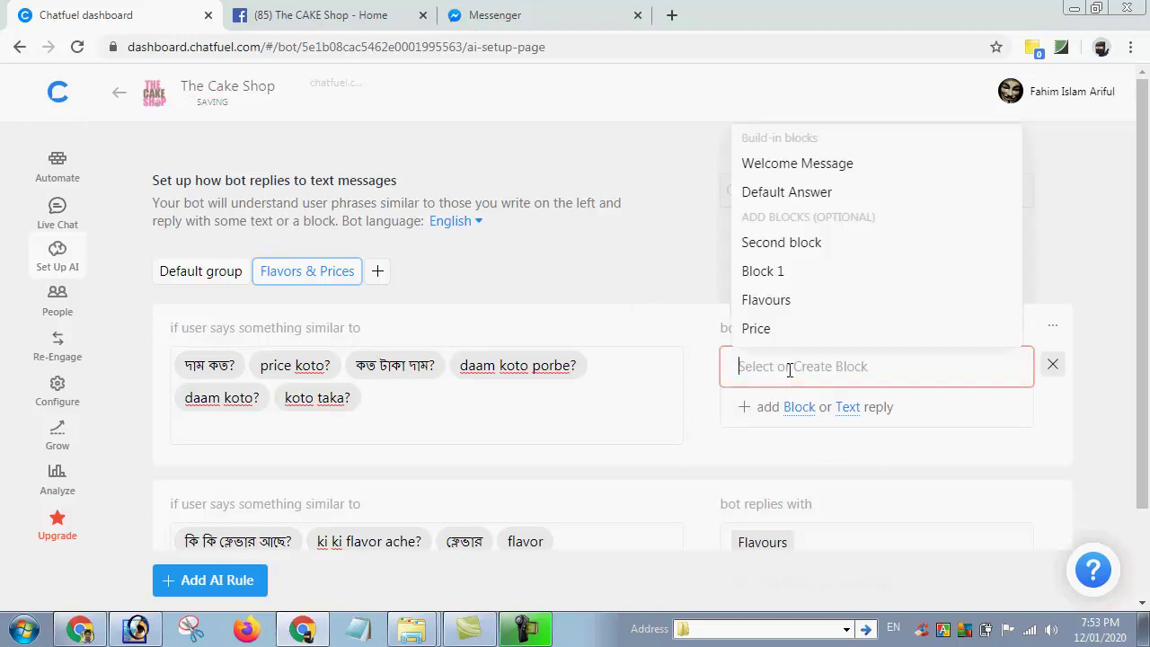
left_click(757, 328)
left_click(753, 252)
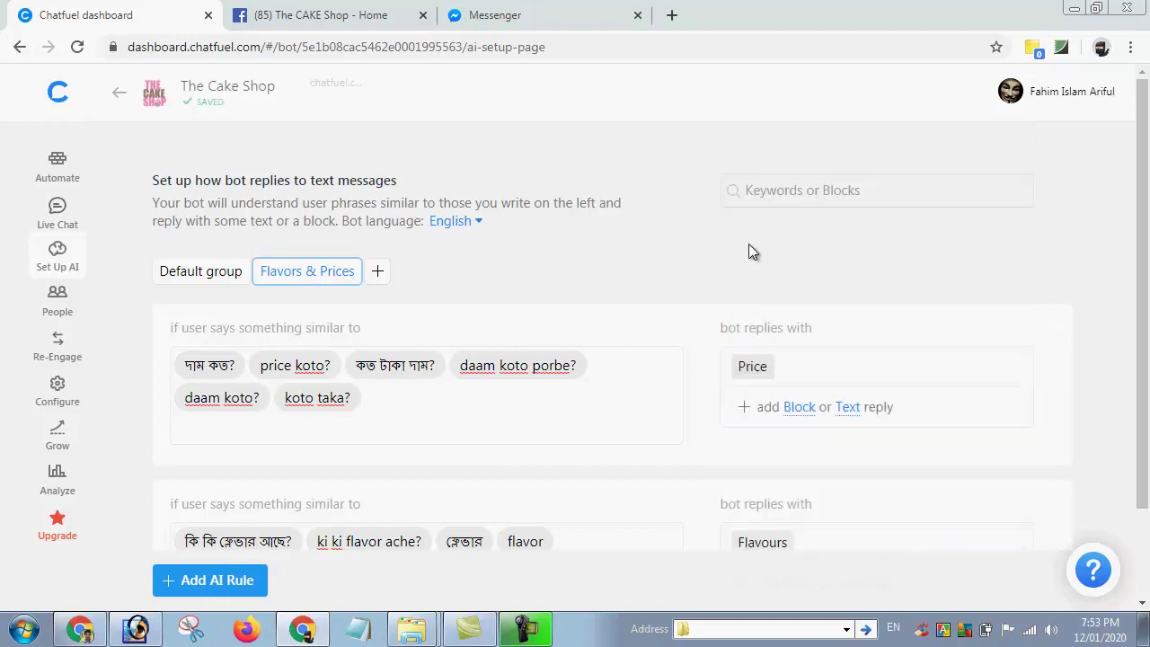
Step: Switch to Messenger, test the price rule by sending "daam koto?" to the bot, and check the price reply
left_click(519, 18)
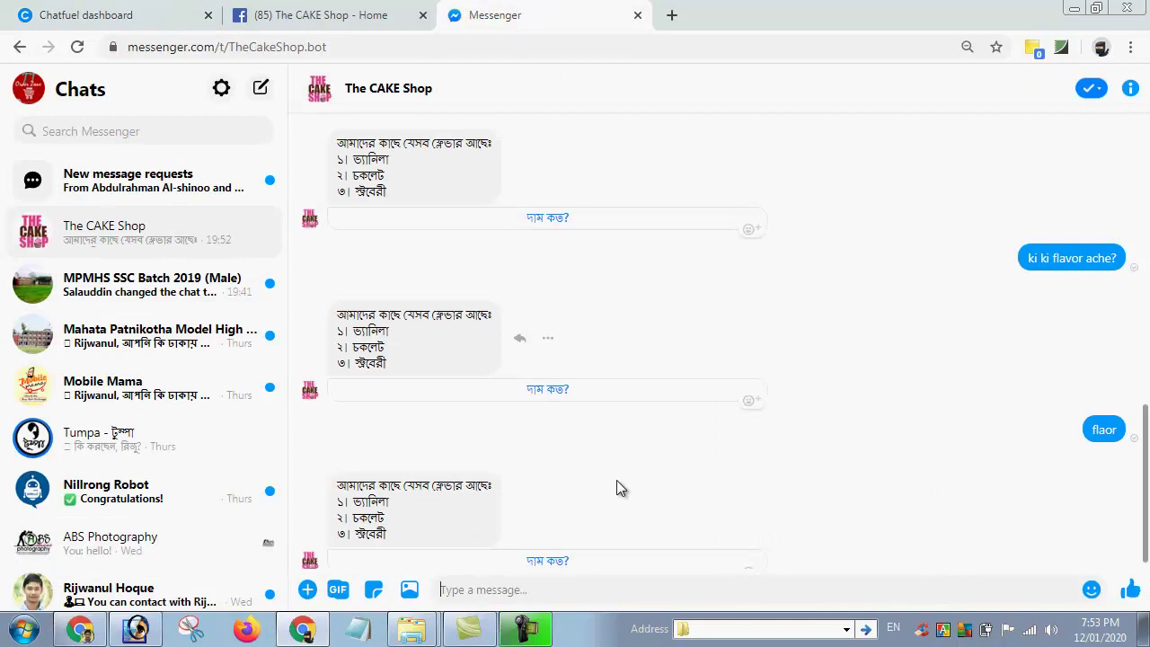
type("daam koto?")
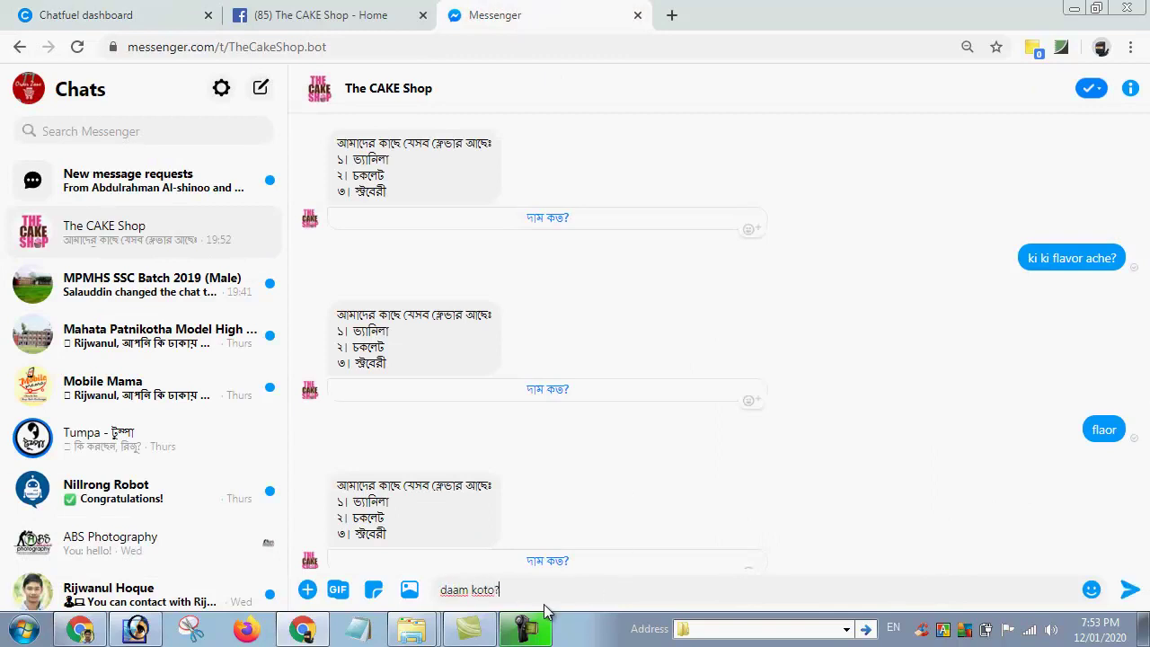
key("Return")
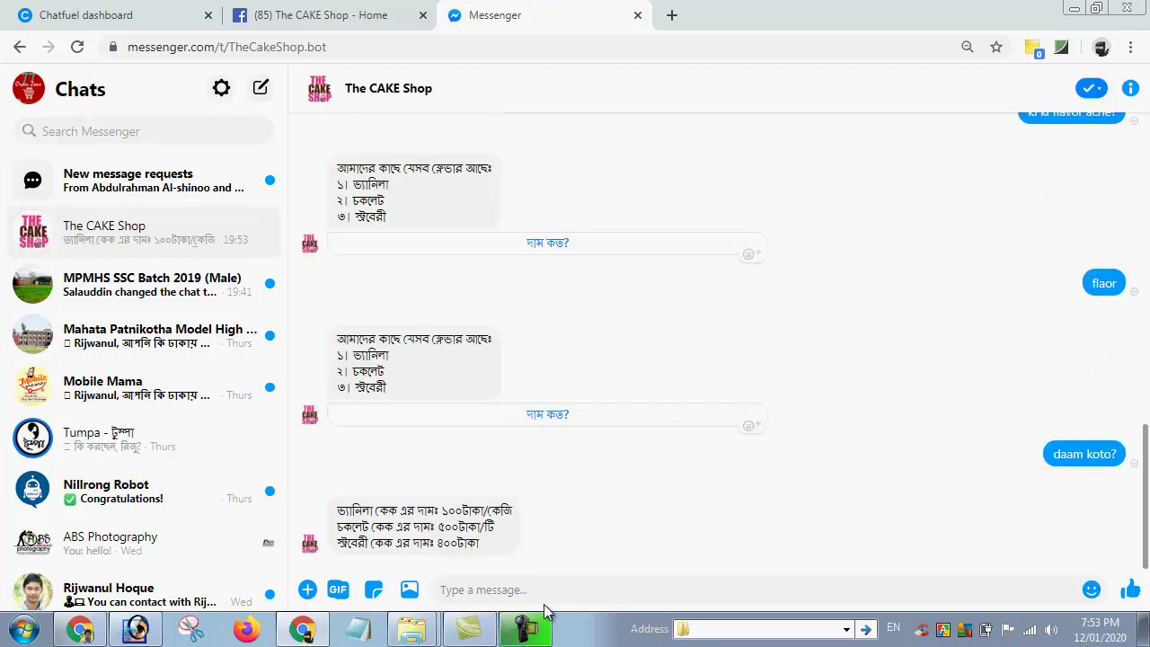
left_click_drag(413, 527, 484, 546)
triple_click(484, 547)
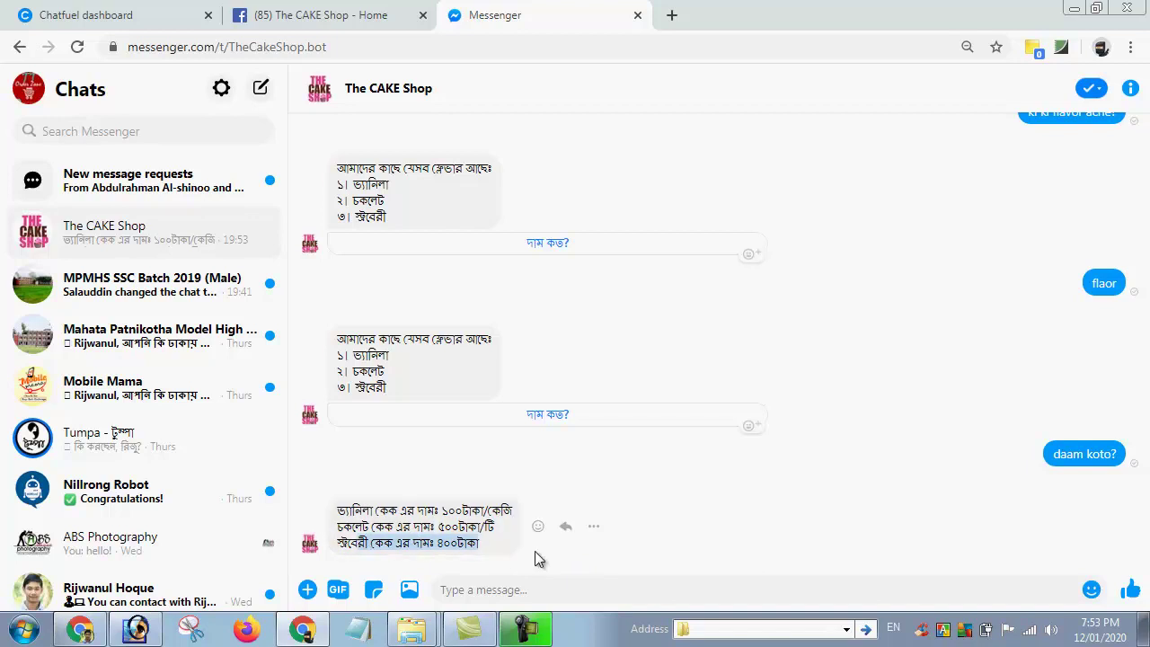
left_click(440, 534)
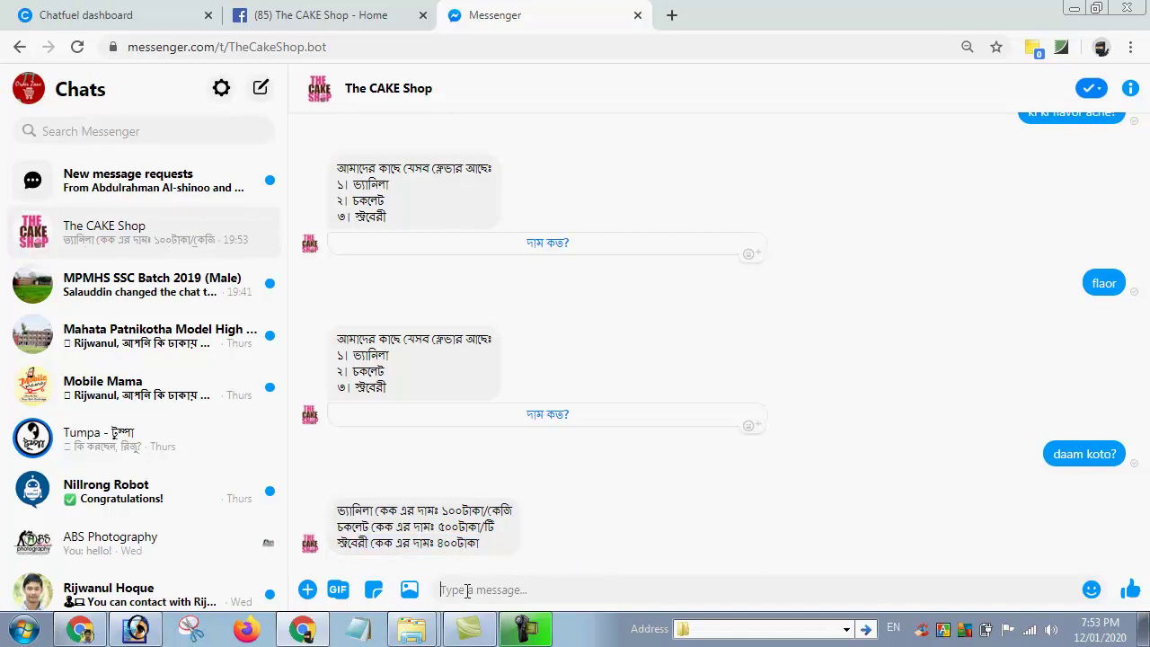
Step: Test the price rule with a flavor-specific question by sending "চকলেট কেক এর দাম কত?" to the bot
key("alt+shift")
type("চ")
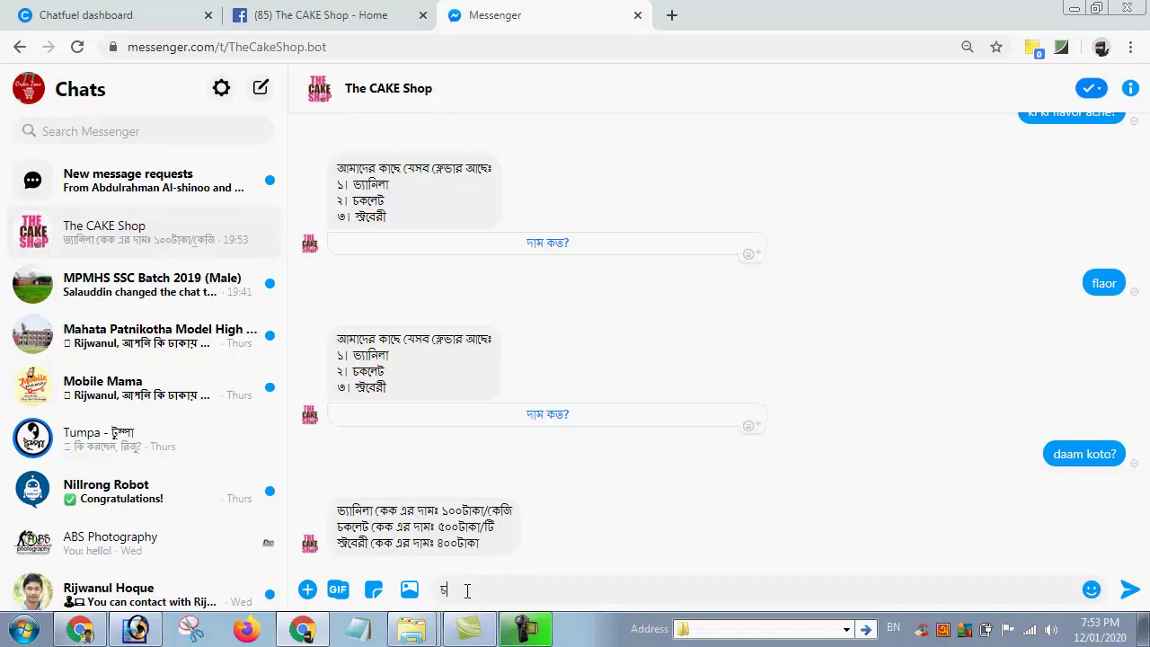
type("কলেট কেক ে")
type("র দাম কত?")
key("Return")
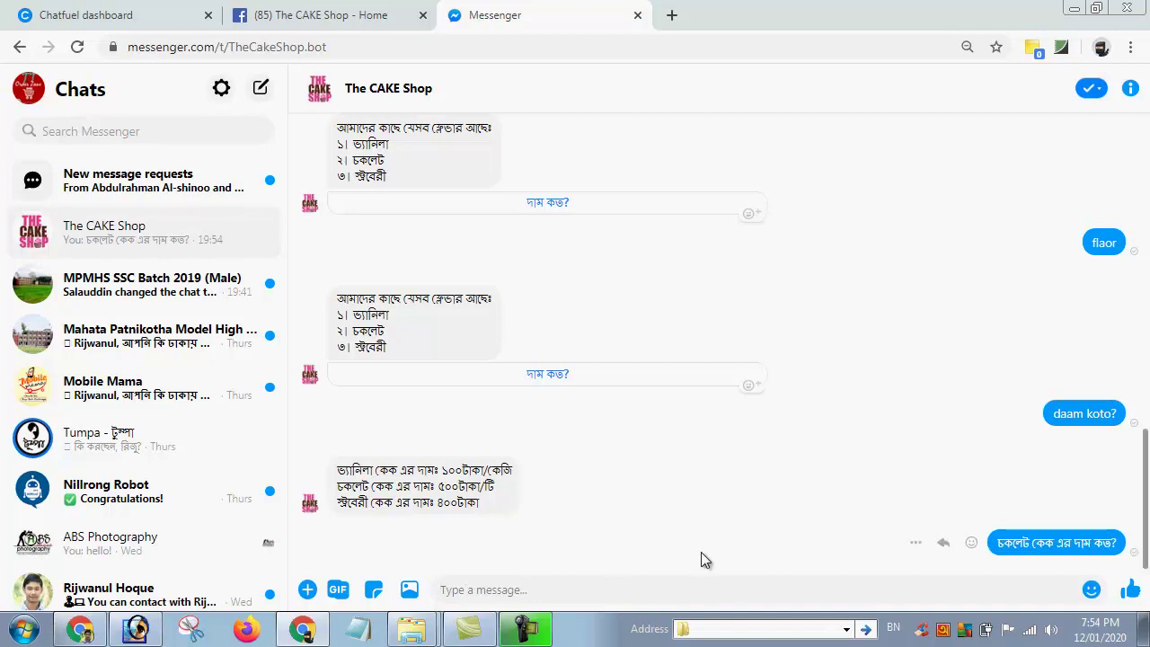
scroll(1142, 405, "up", 1)
scroll(1142, 406, "down", 1)
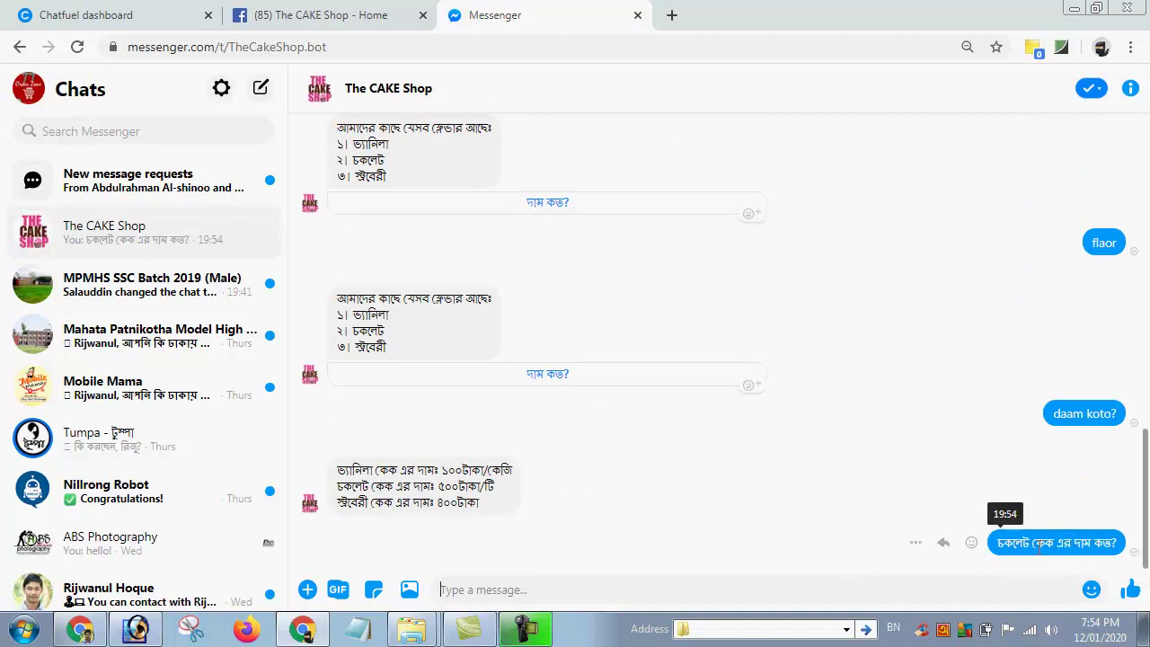
Step: Copy "কেক এর দাম কত?" from the sent message and add it as a phrase to the price rule in Chatfuel
left_click_drag(1035, 545, 1124, 544)
key("ctrl+c")
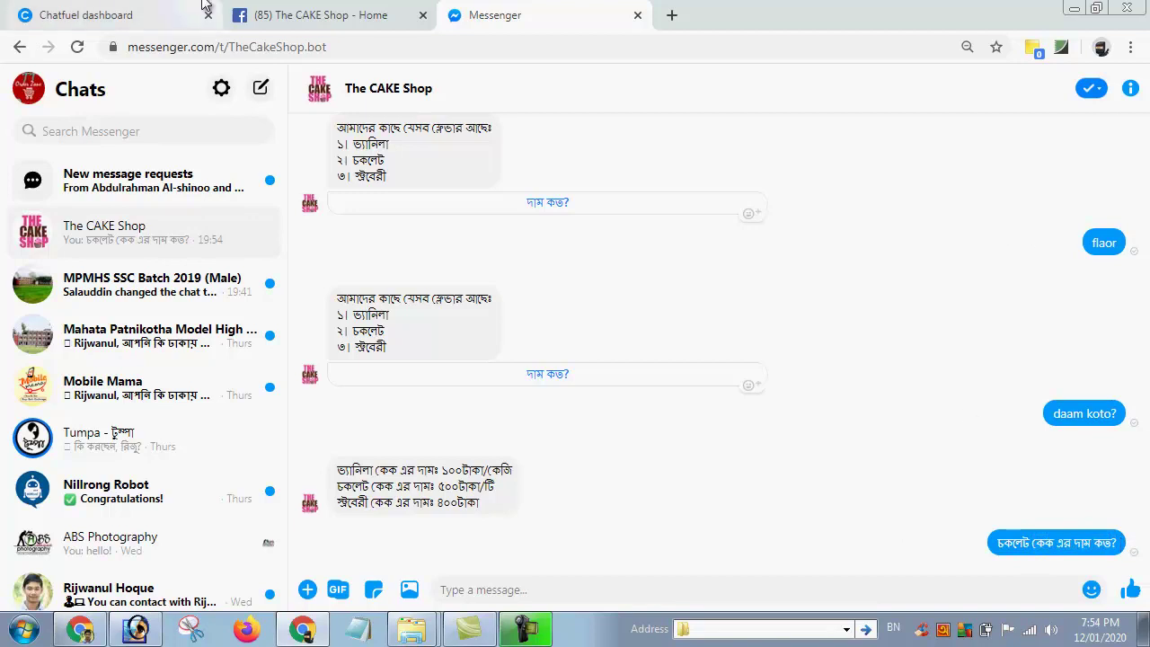
left_click(85, 15)
left_click(437, 396)
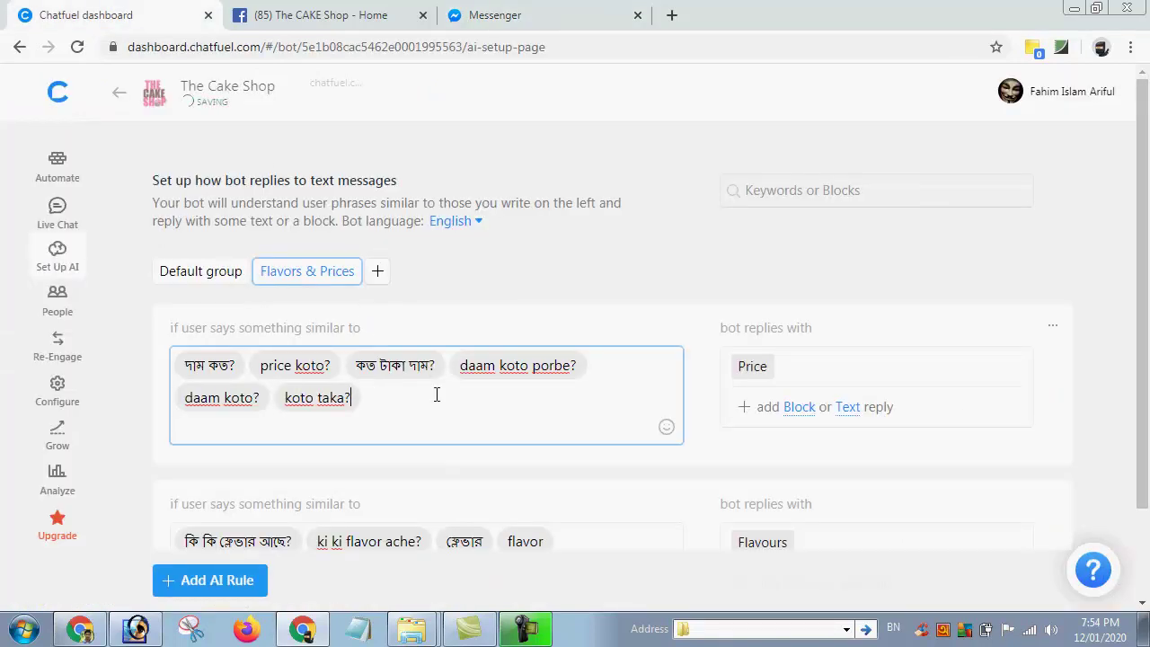
key("ctrl+v")
left_click(516, 307)
Step: Switch to Messenger and retest the price rule by sending "চকলেট কেক এর দাম কত?" to the bot again
left_click(458, 13)
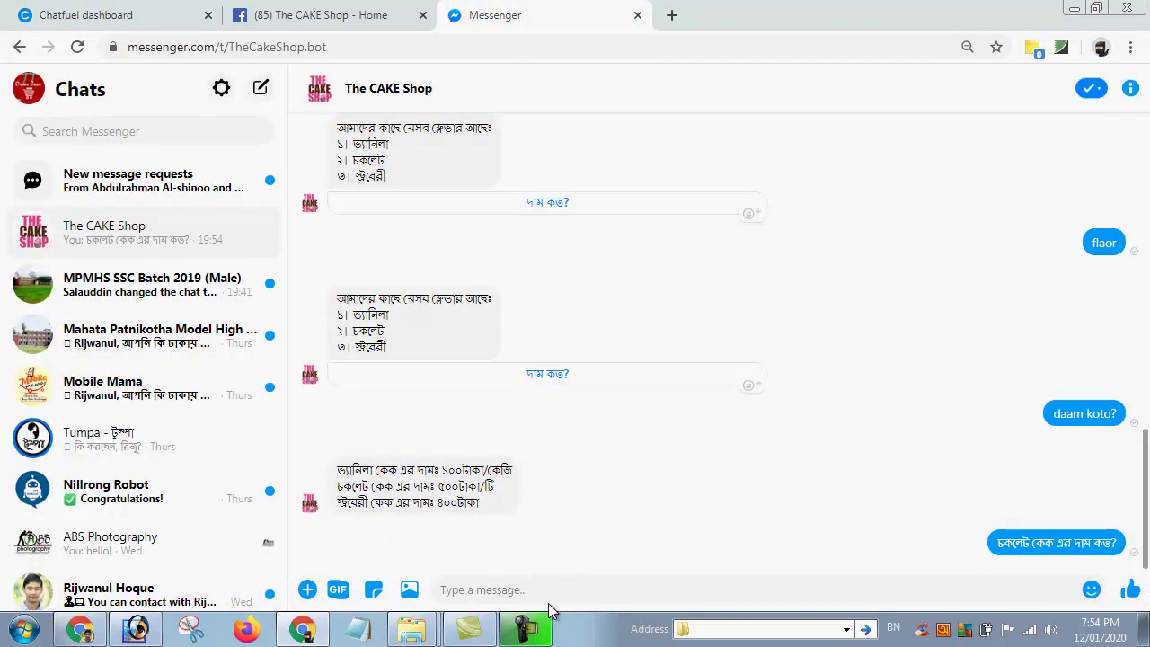
type("চকলেট")
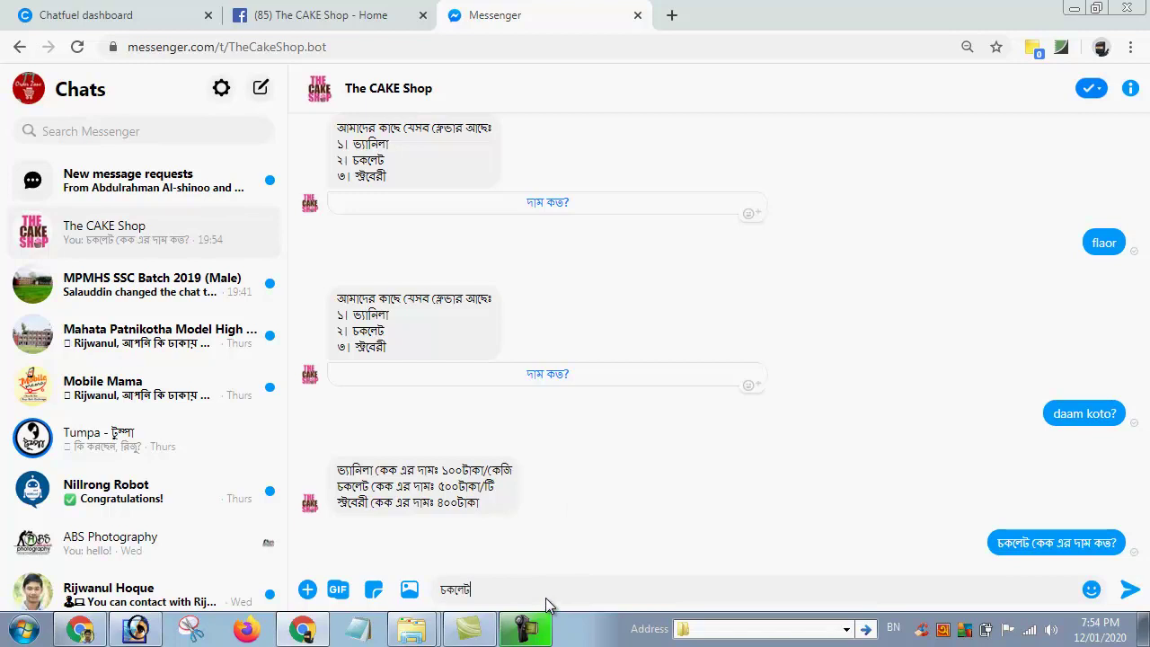
type(" কেক এর")
key("BackSpace")
key("BackSpace")
key("BackSpace")
key("BackSpace")
key("BackSpace")
key("BackSpace")
key("BackSpace")
type("চকলেট কেক এর দাম কত?")
key("Return")
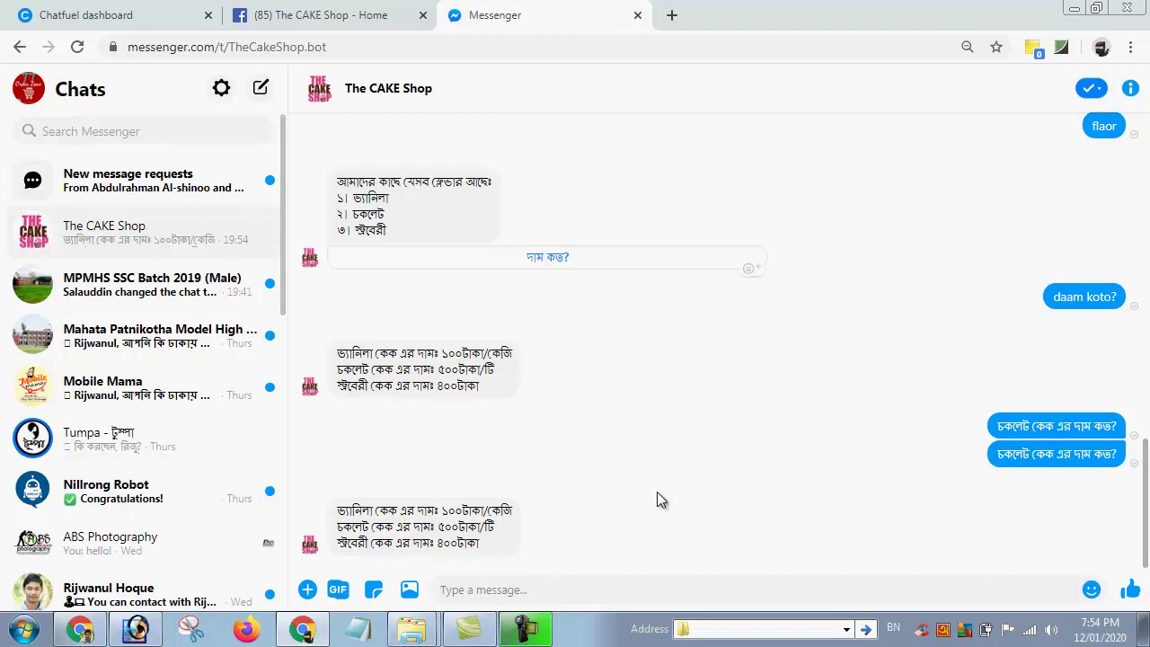
Step: Test the price rule with an unlisted flavor by sending "কচু কেক এর দাম কত?" to the bot
type("কচু কেক এর দাম কত")
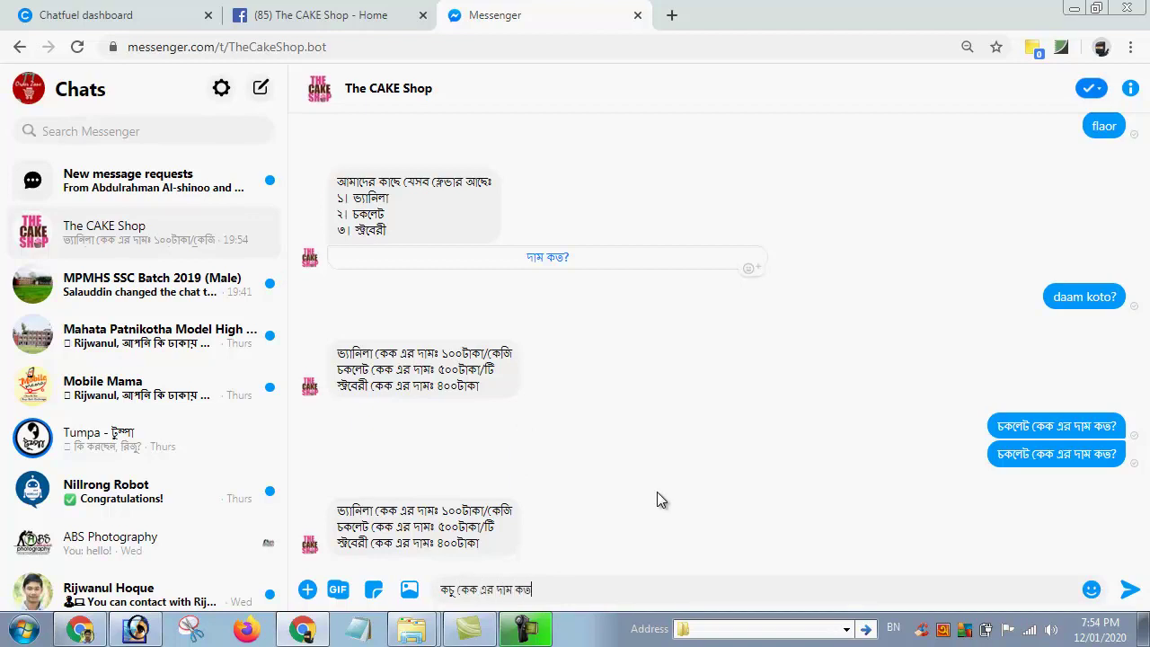
type("?")
key("Return")
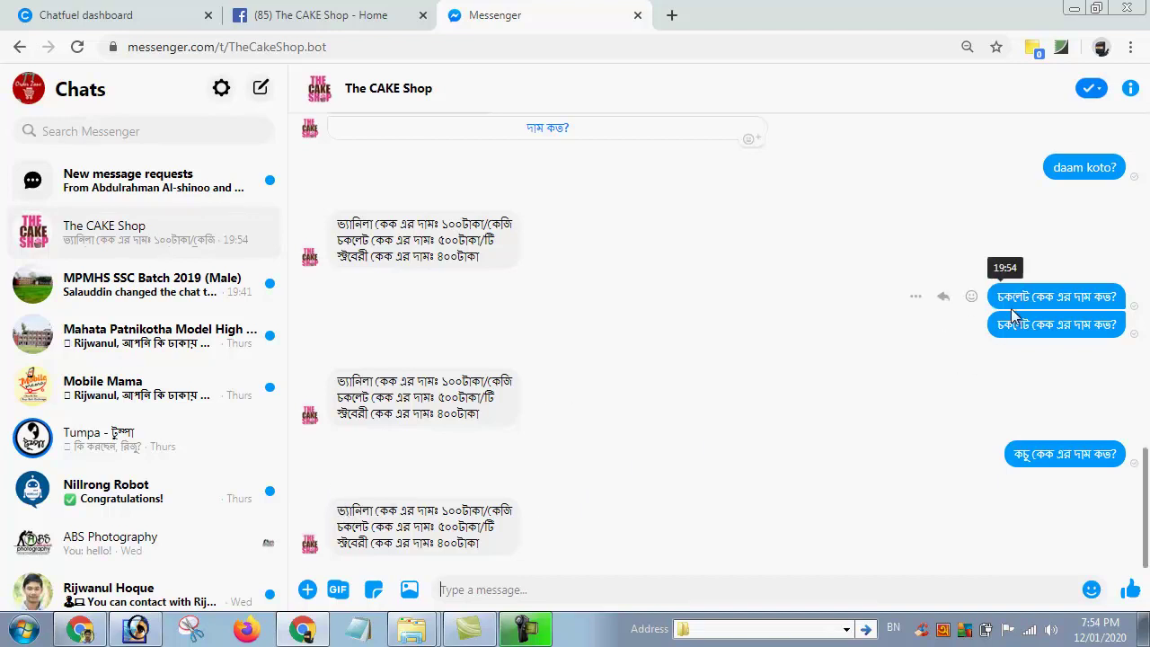
left_click_drag(997, 324, 1130, 333)
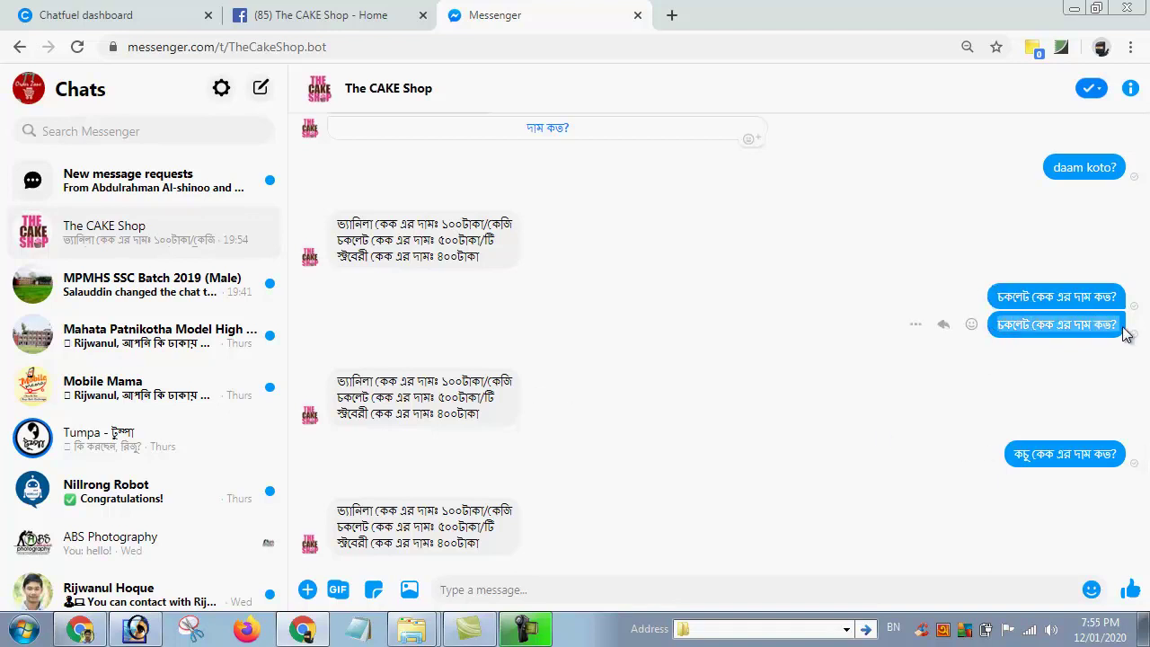
left_click(1122, 330)
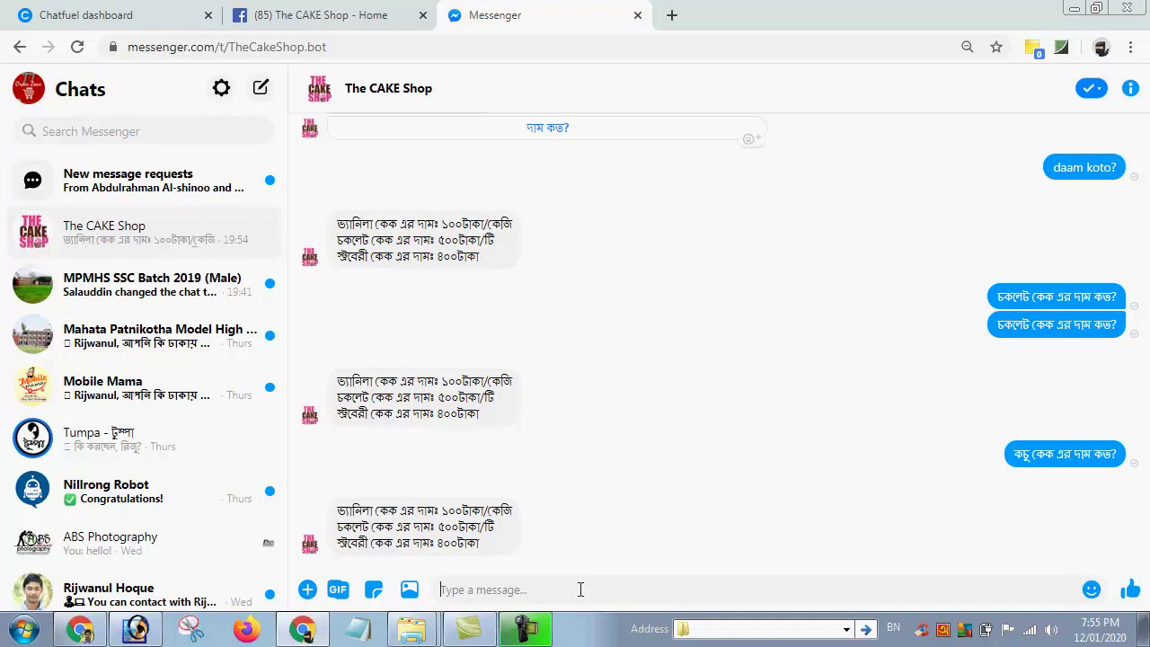
Step: Switch to Chatfuel and add a new AI rule with the phrase "চকলেট কেক এর দাম কত?"
key("ctrl+Tab")
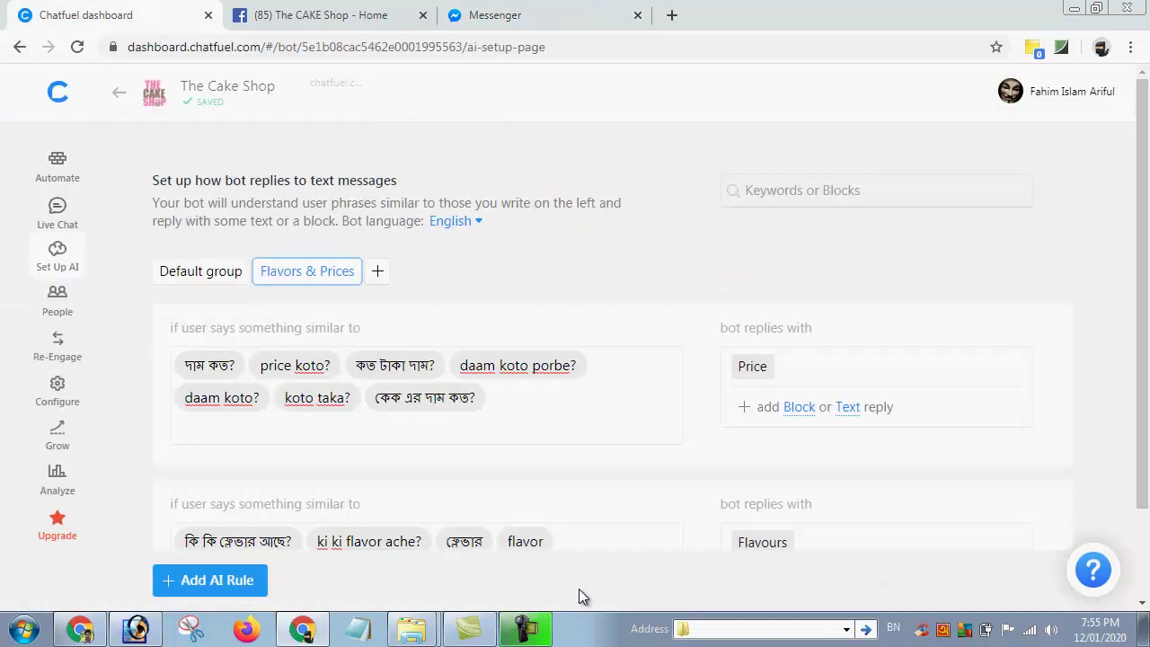
left_click(194, 586)
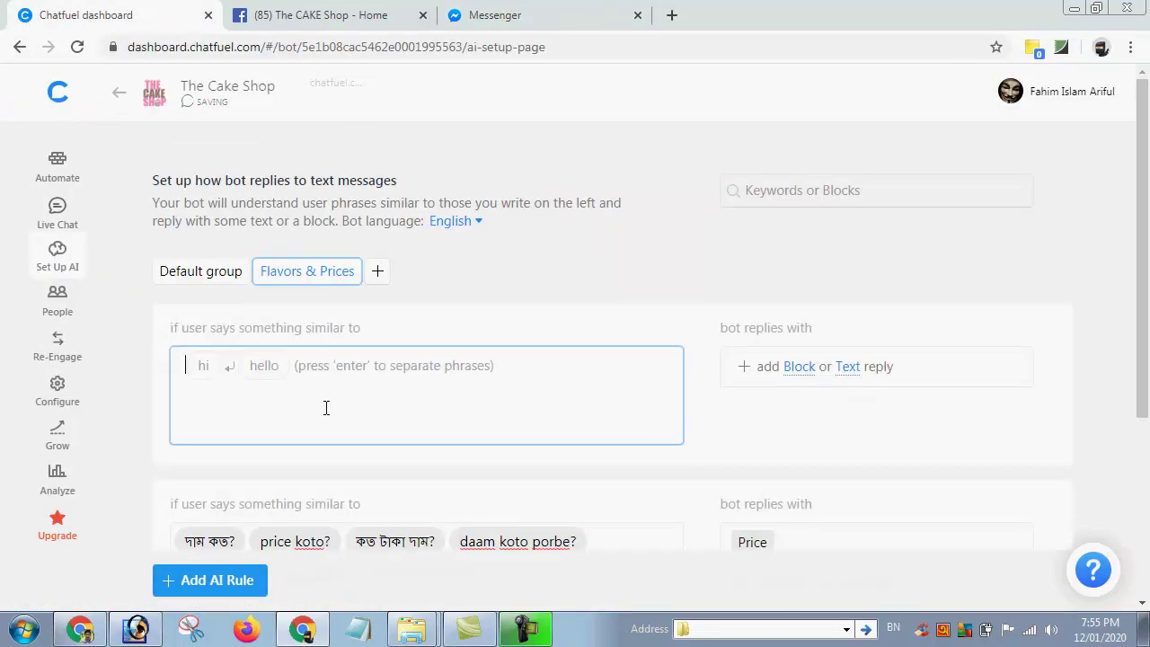
type("চক্লে")
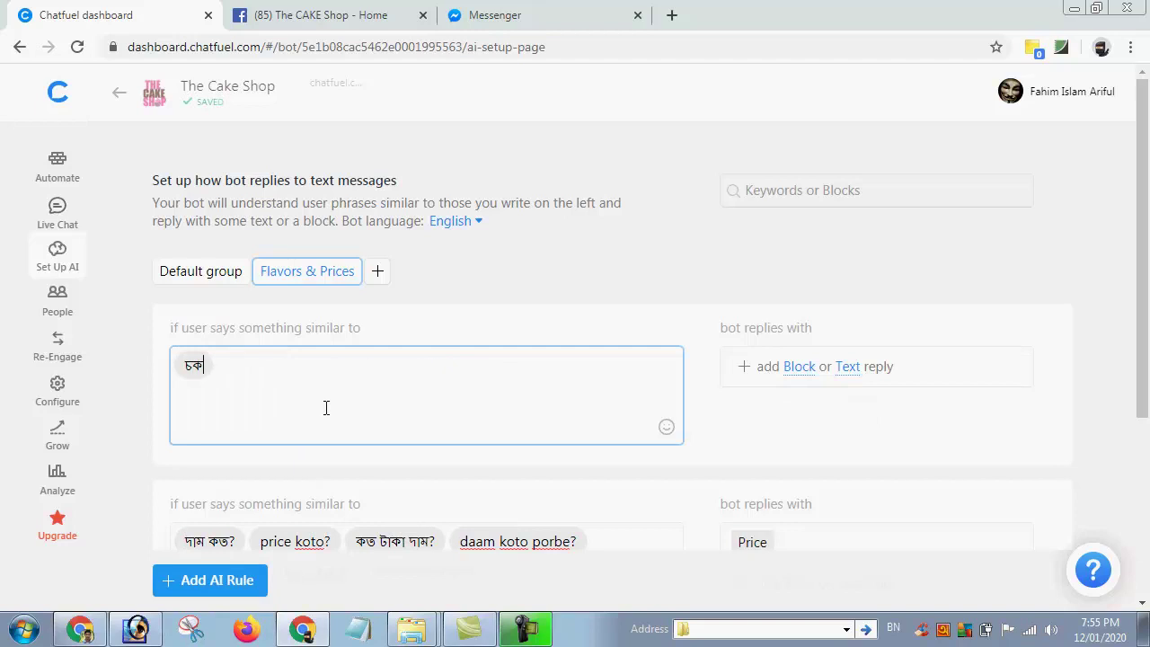
type("ট কেক ")
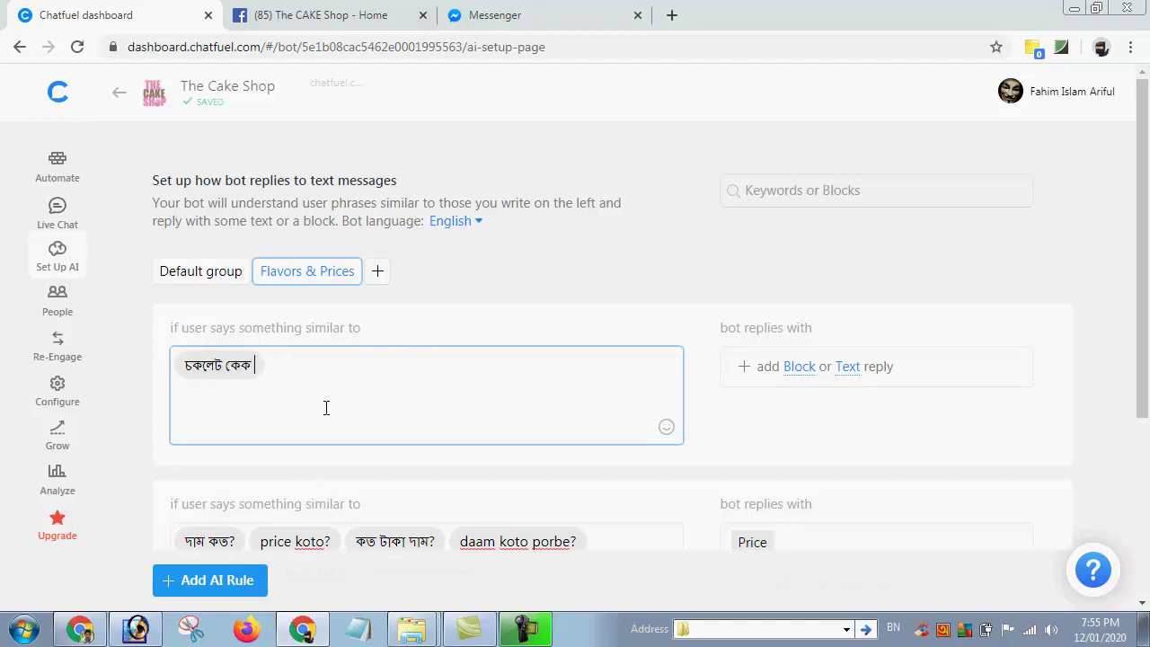
type("এর দাম কত?")
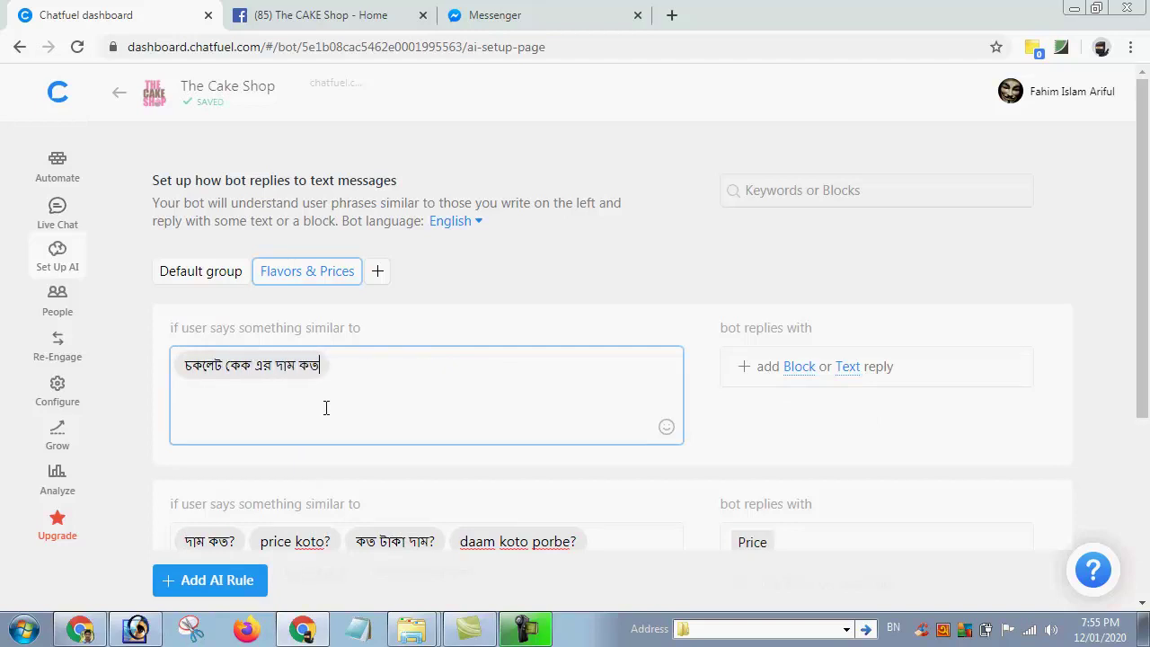
Step: Add the romanized phrase "chocklate cake er daam koto?" to the new chocolate cake rule
key("ctrl+a")
key("alt+shift")
type("chocklate ke")
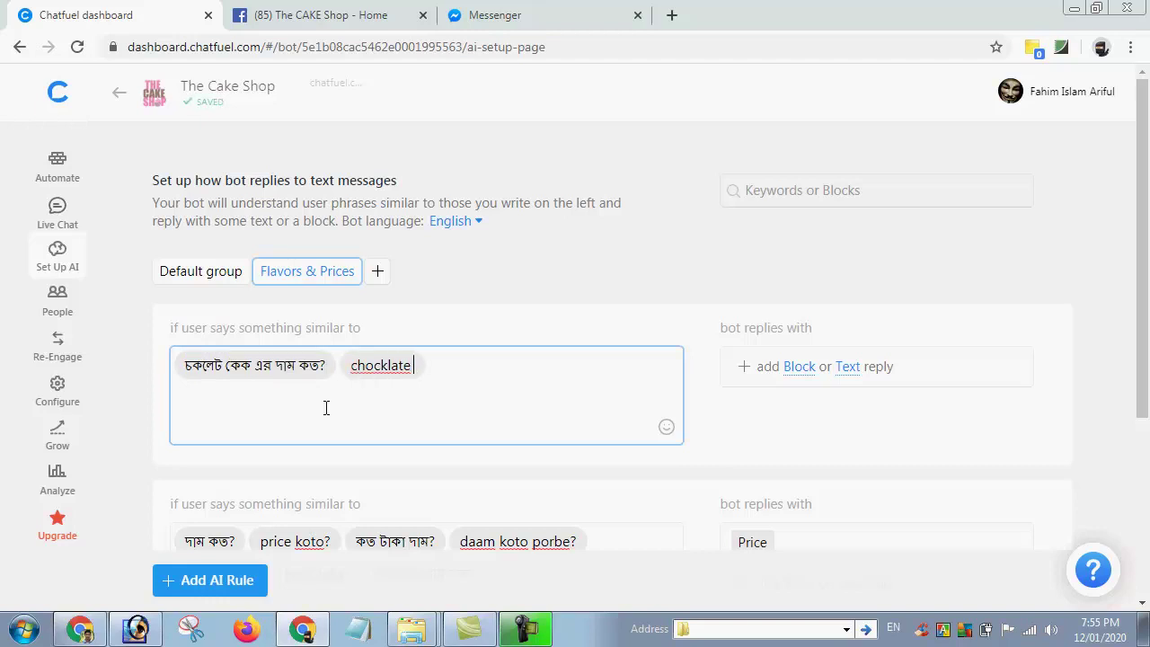
key("BackSpace")
key("BackSpace")
type("cake e")
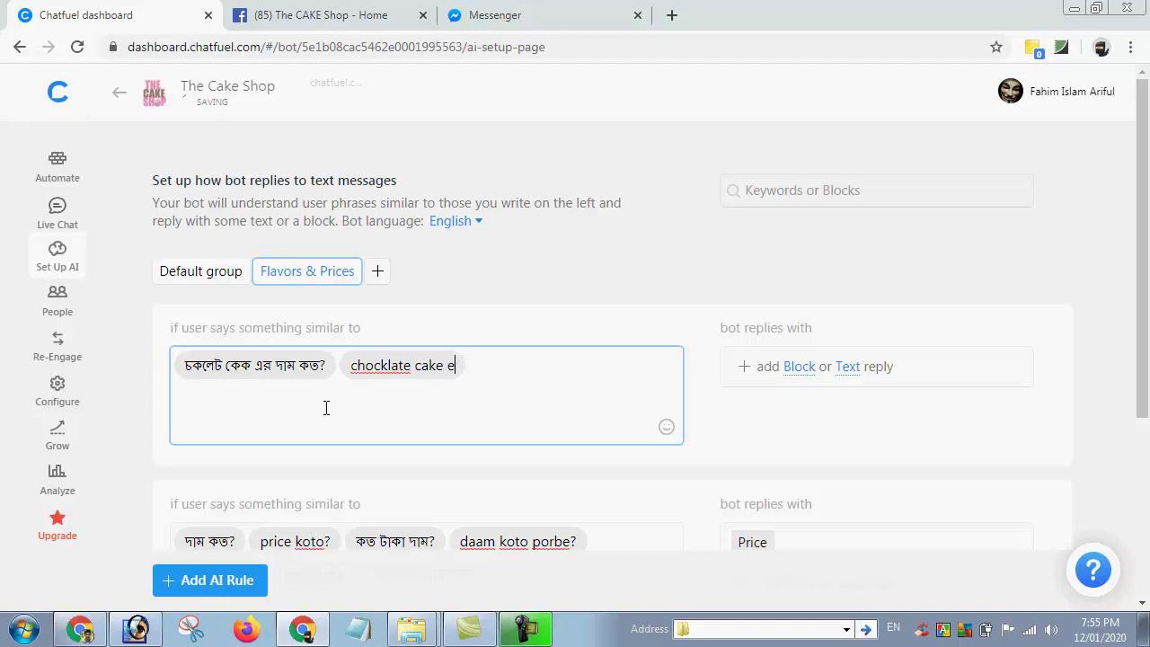
type("r daam koto?")
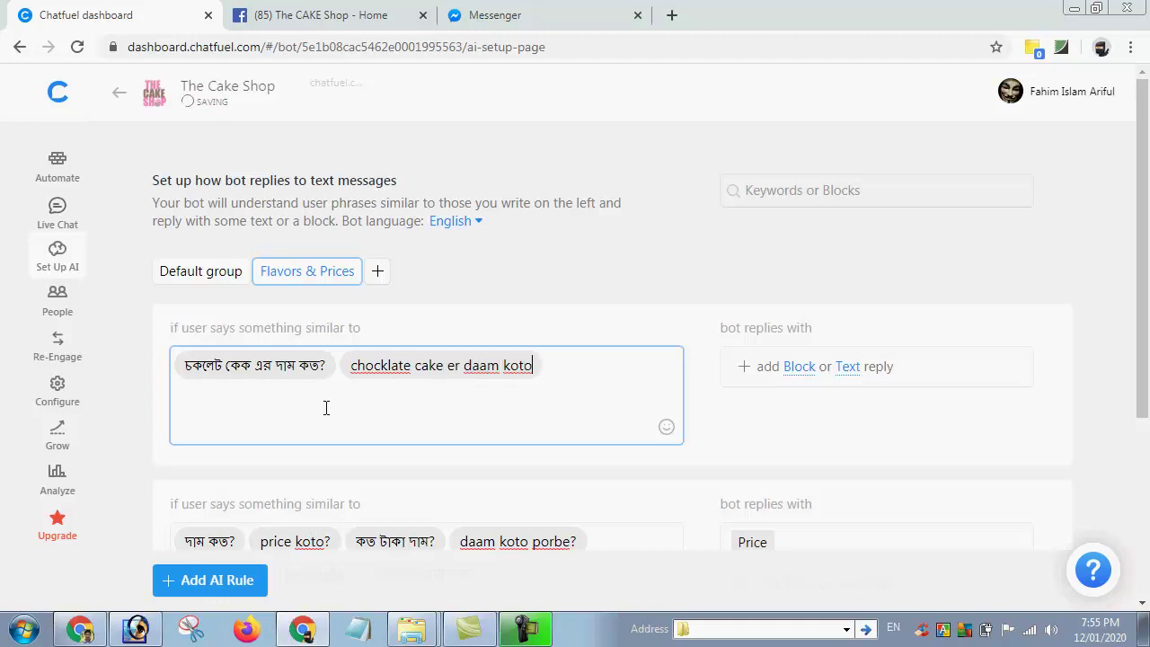
left_click(686, 430)
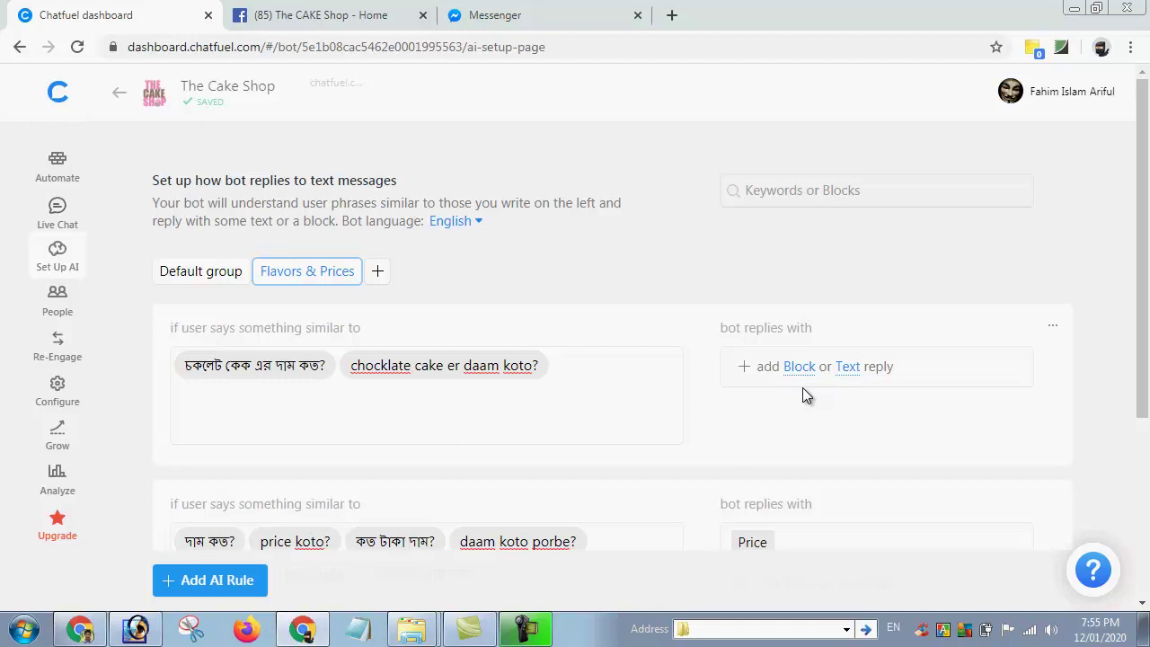
Step: Check the bot's earlier price replies in Messenger, and give the chocolate rule the text reply "চকলেট কেক এর দাম ৫০০টাকা" in Chatfuel
left_click(494, 15)
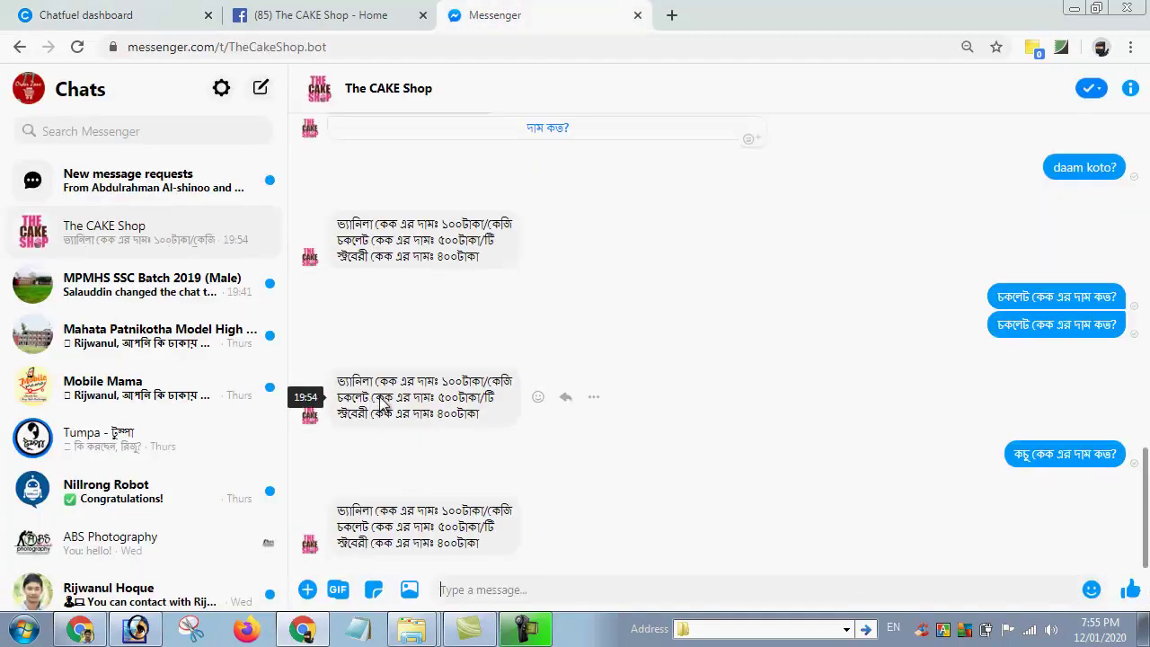
left_click(151, 9)
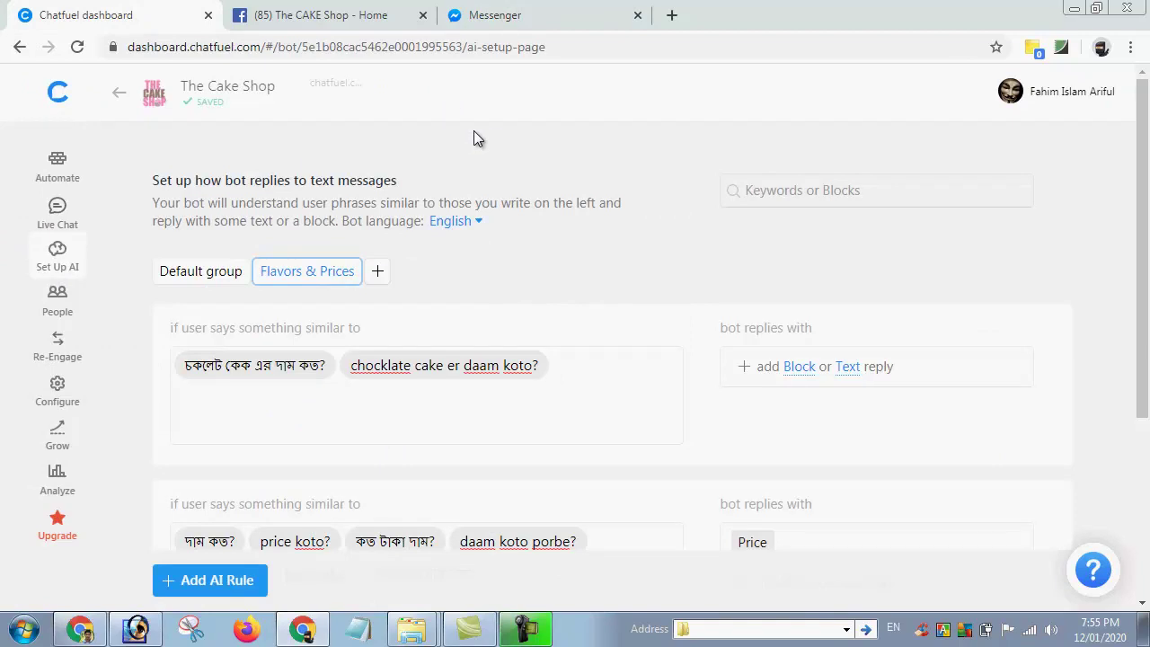
left_click(65, 184)
left_click(845, 368)
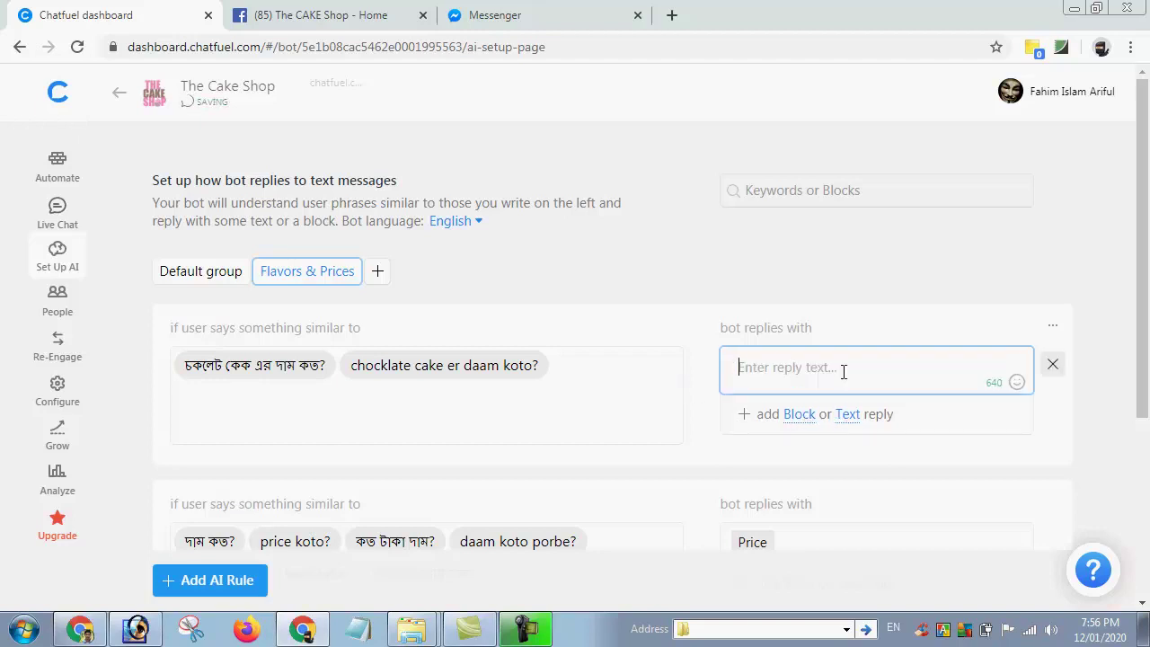
type("oo")
key("BackSpace")
key("BackSpace")
key("alt+shift")
type("চকলেট কেক এর দাম")
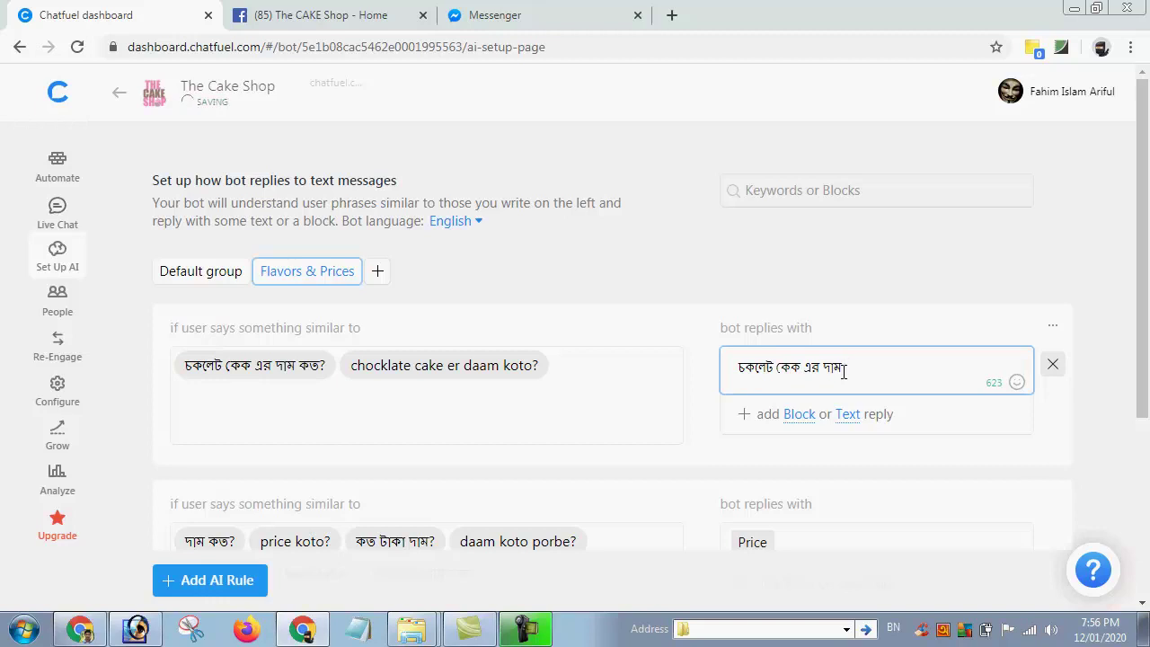
type("৫০০টাকা")
Step: Insert "স্যার," at the beginning of the chocolate rule's text reply
key("Right")
type("্যা")
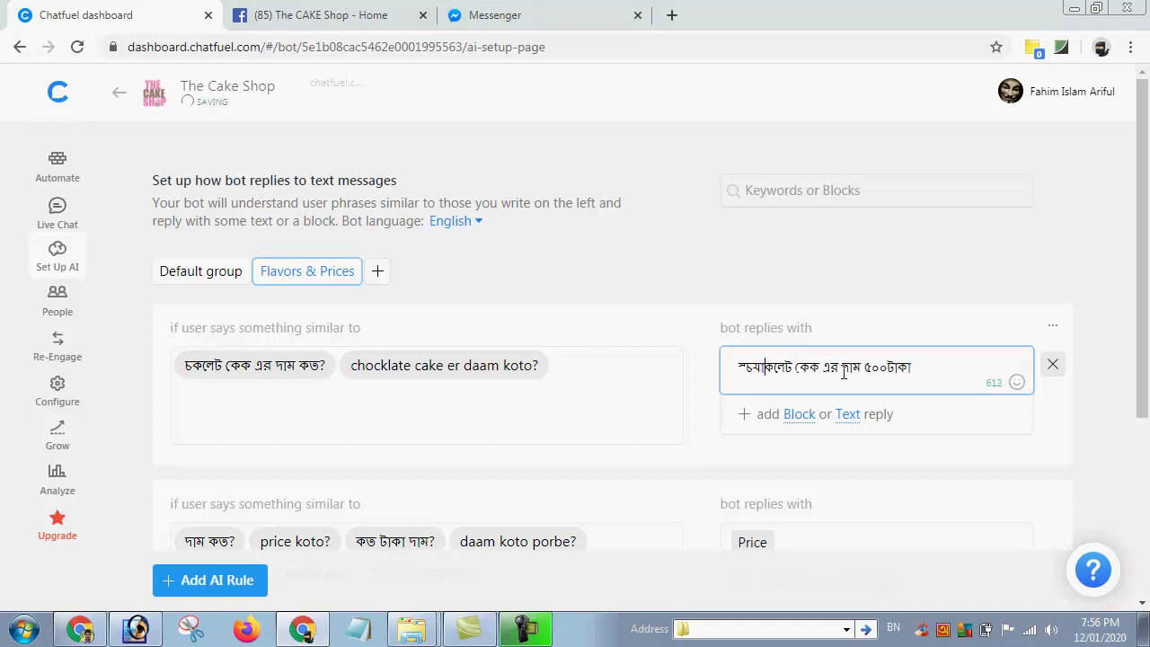
key("BackSpace")
key("BackSpace")
key("BackSpace")
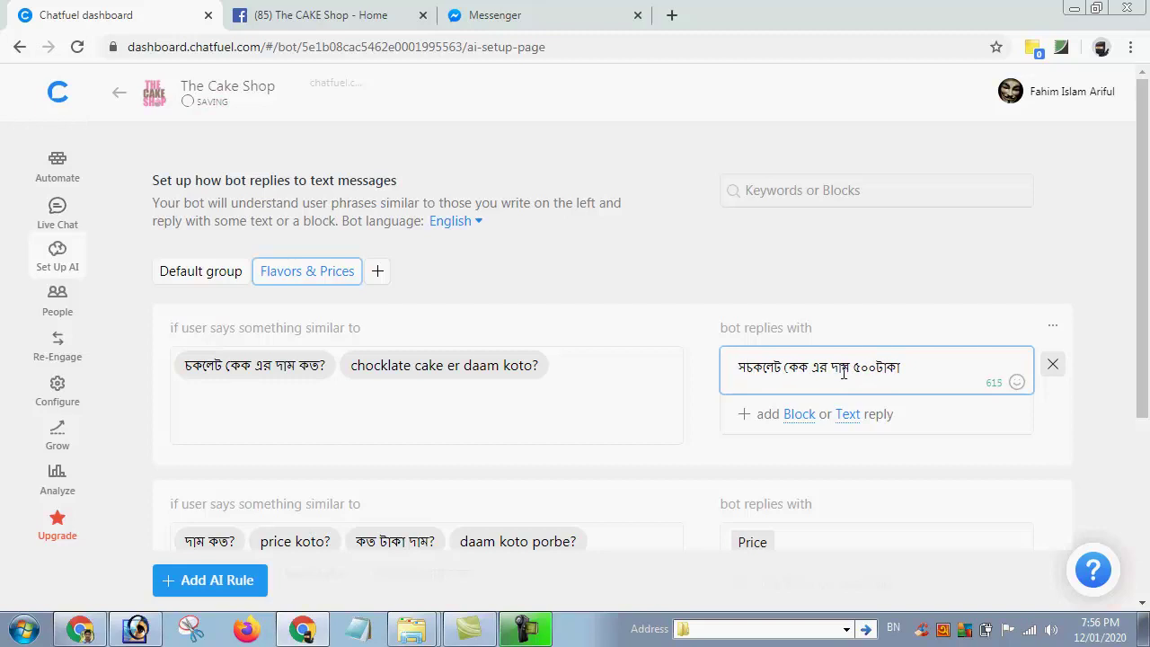
type("্যার,")
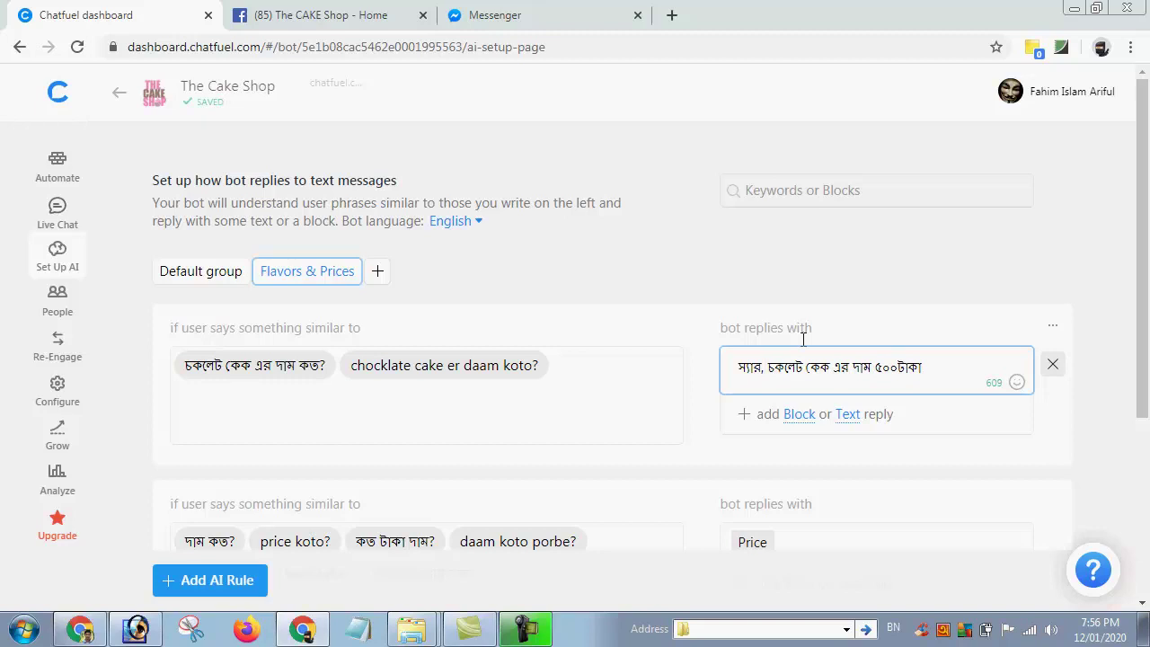
left_click(795, 319)
Step: Copy the phrase "চকলেট কেক এর দাম কত?" from the chocolate cake rule
left_click(245, 353)
key("ctrl+a")
left_click(245, 354)
key("Home")
key("ctrl+shift+Right")
key("ctrl+shift+Right")
key("ctrl+shift+Right")
key("ctrl+shift+Right")
key("shift+Right")
key("shift+Right")
key("shift+Right")
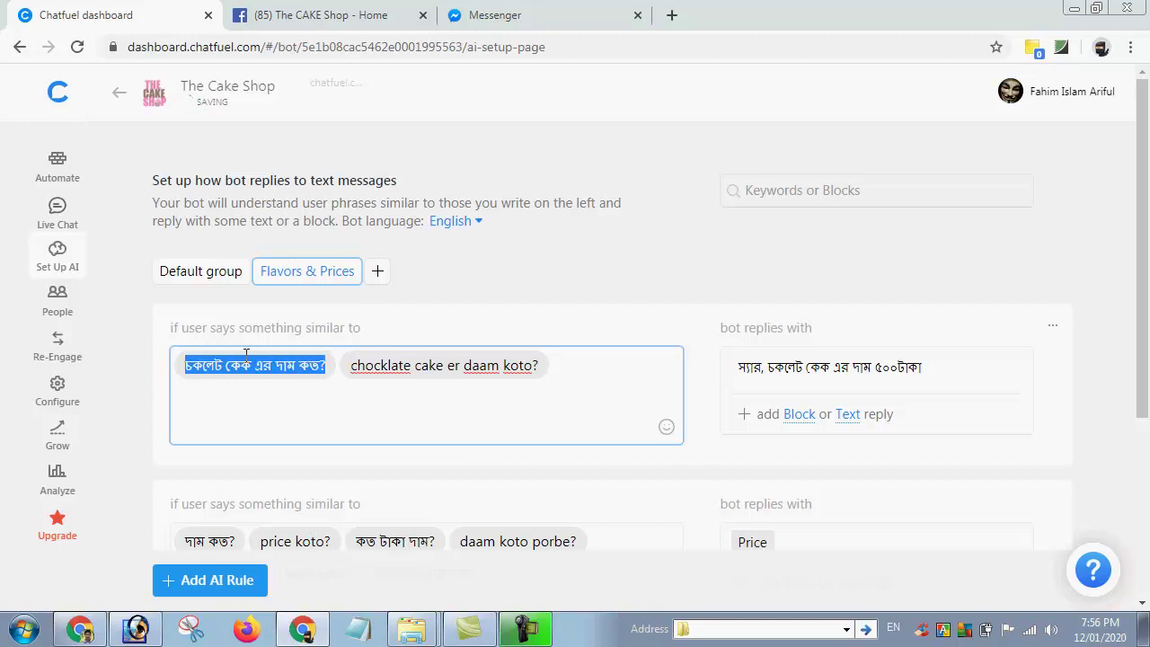
key("ctrl+c")
Step: Switch to Messenger and test the chocolate rule by sending the copied "চকলেট কেক এর দাম কত?" to the bot
key("ctrl+3")
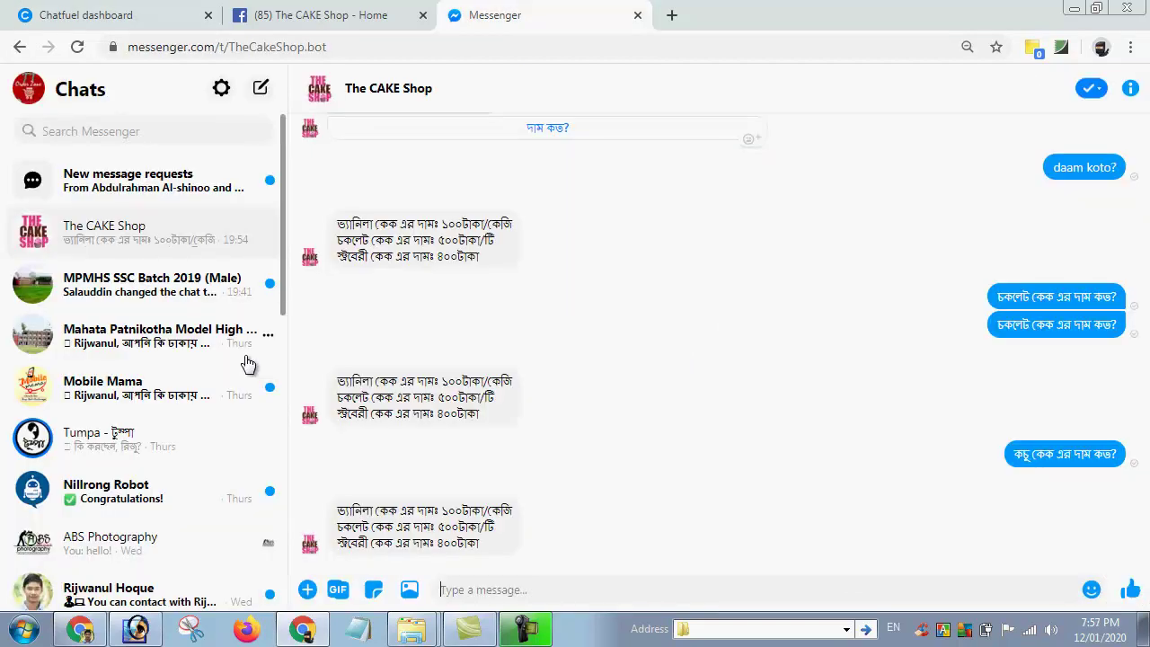
key("ctrl+v")
key("Return")
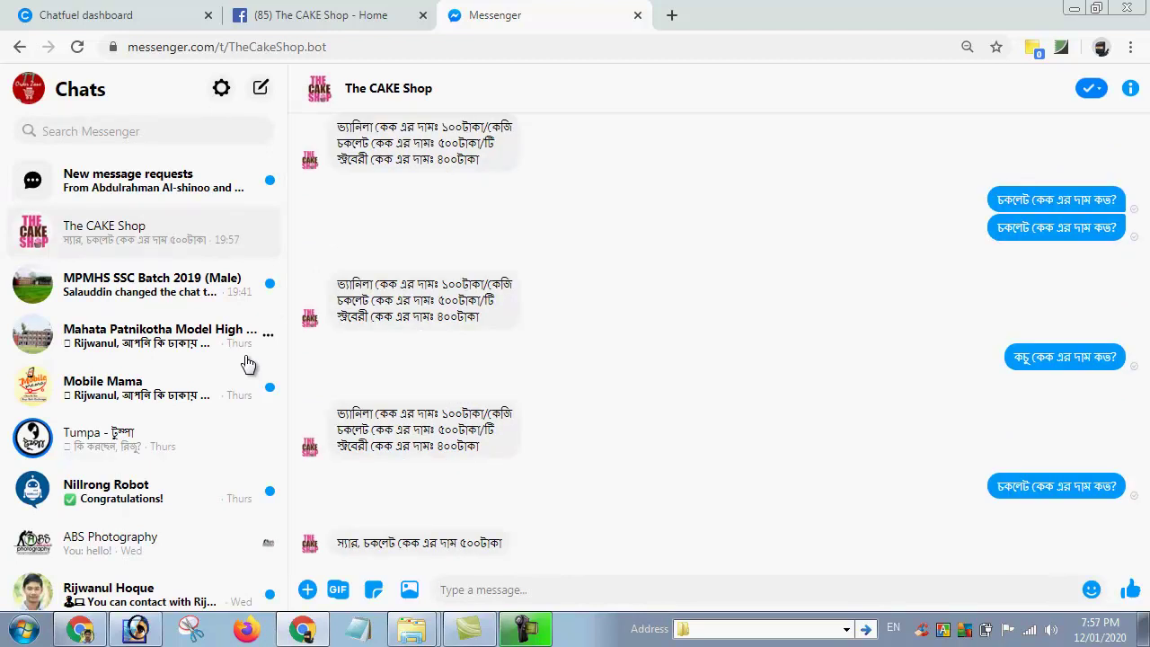
Step: Compare the general and chocolate price rules by sending "কেক এর দাম কত?" and "চকলেট কেক এর দাম কত?" to the bot
type("kek")
key("BackSpace")
key("BackSpace")
key("BackSpace")
key("alt+shift")
type("কেক এর দাম")
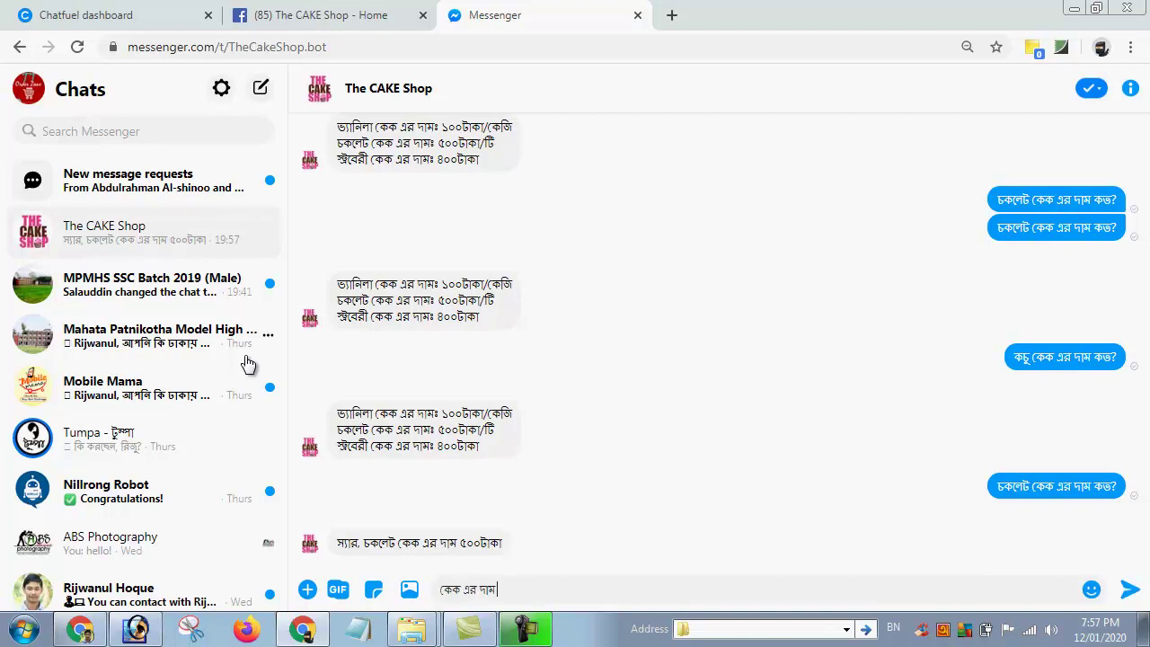
type(" কত?")
key("Return")
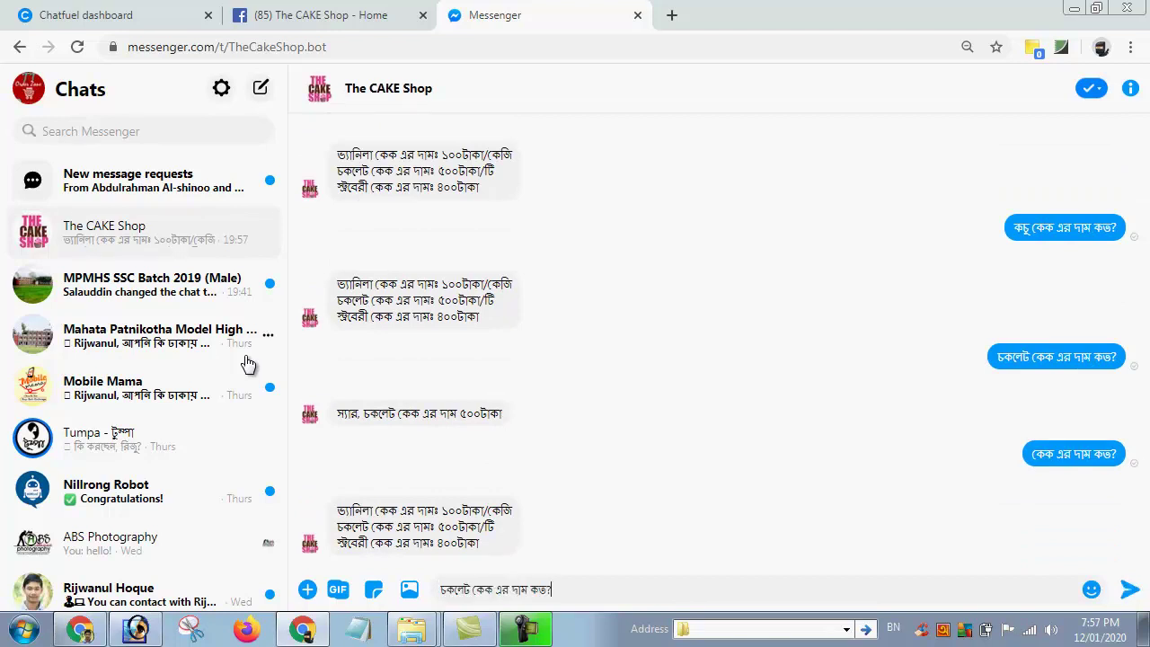
key("ctrl+v")
key("Return")
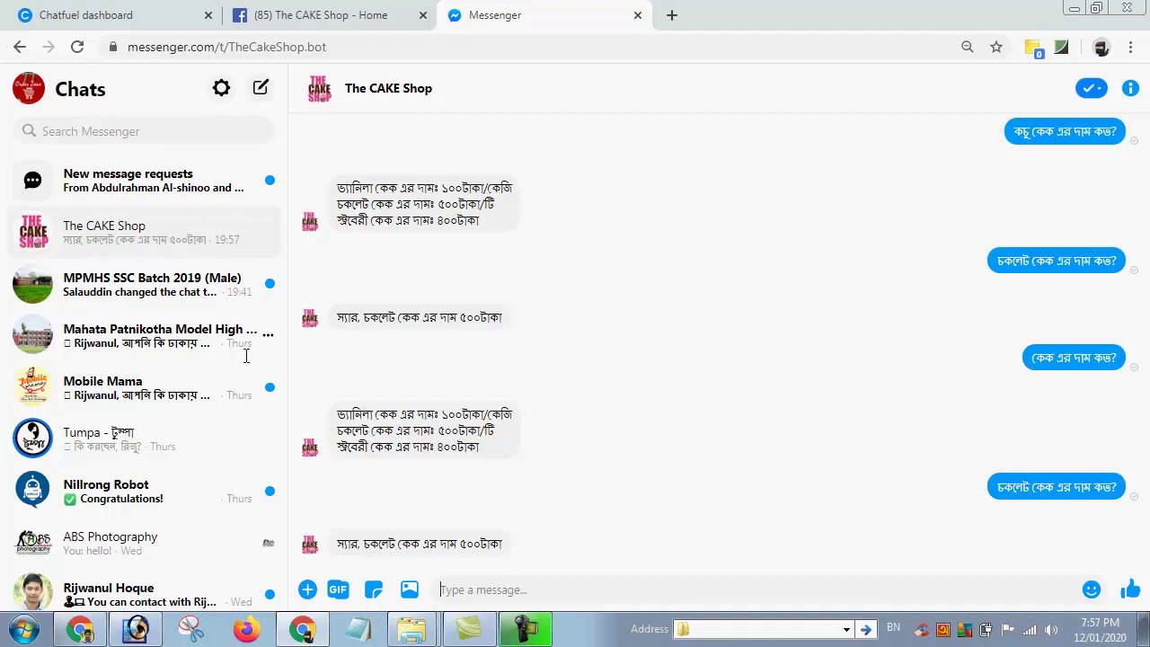
Step: Switch to Chatfuel and add a second text reply to the chocolate rule, starting with "স্যার, চকলেট কেক অত্যন্ত সুস্বাদু"
key("ctrl+1")
left_click(474, 317)
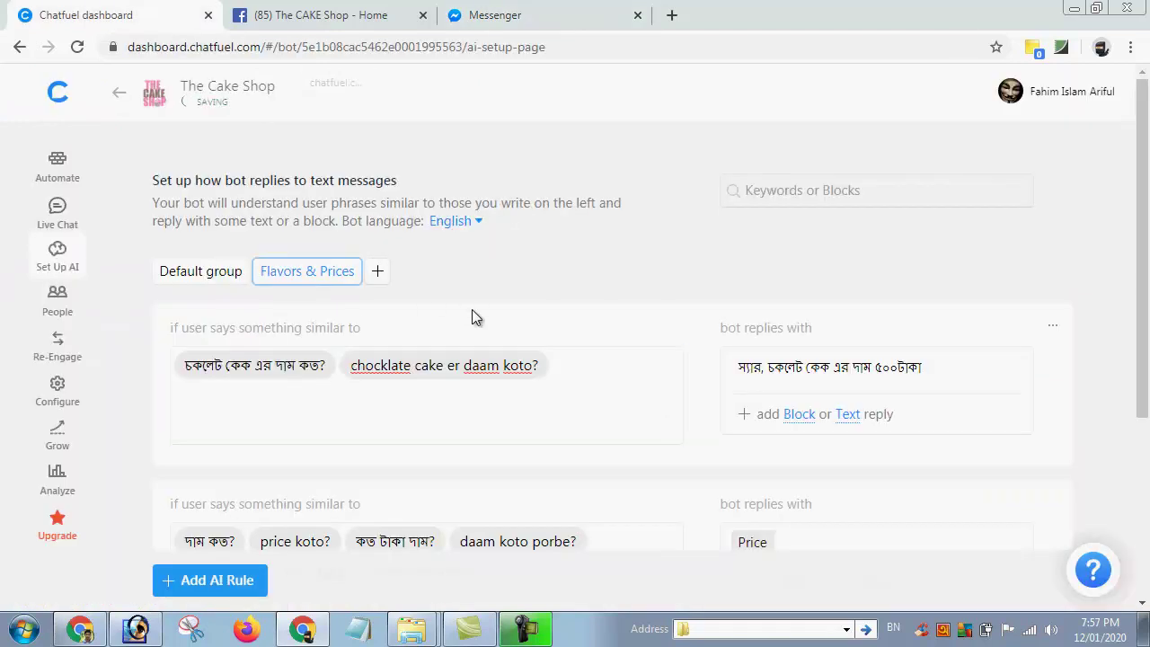
left_click(846, 414)
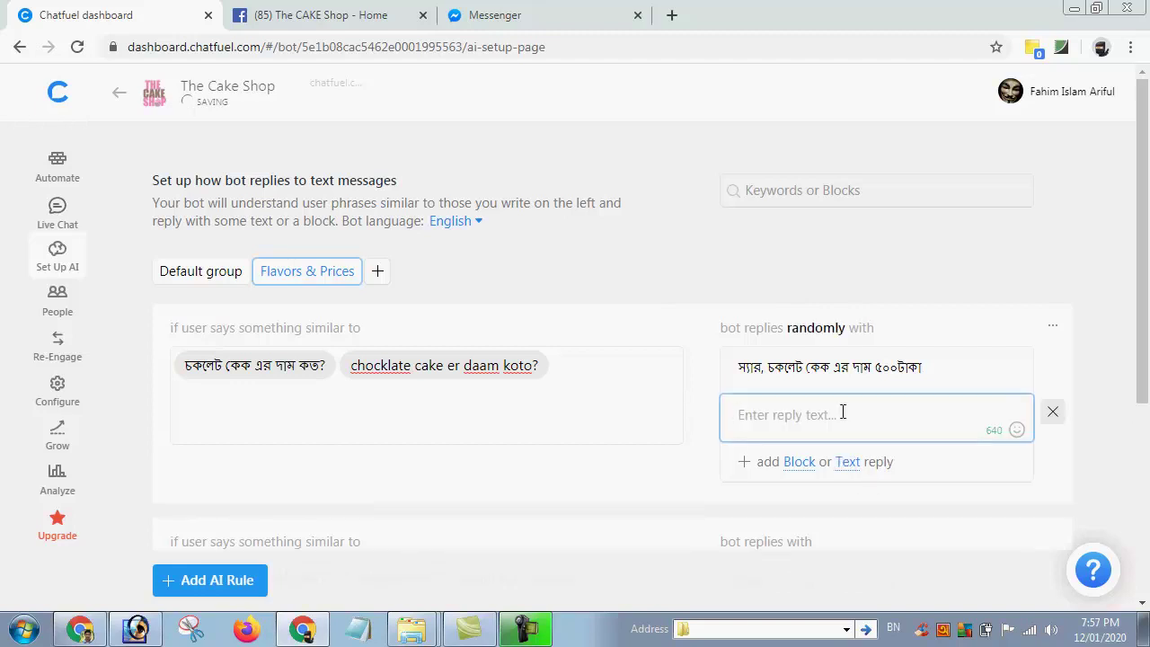
type("স")
key("BackSpace")
type("স্যার, চক্লেট কেক ")
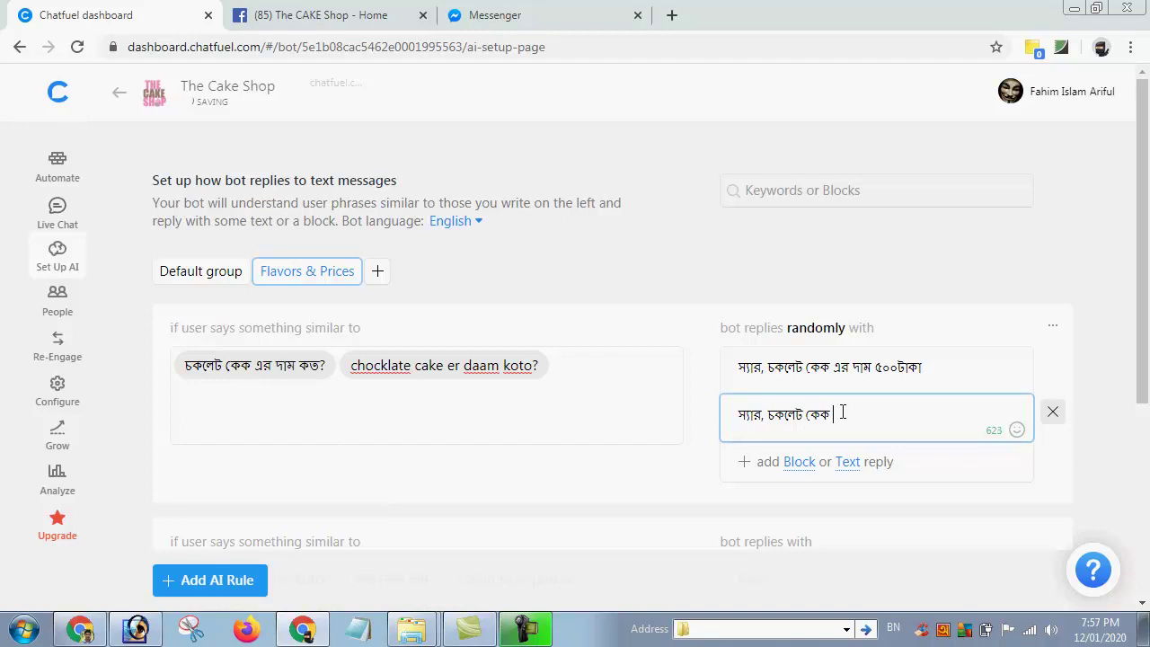
type("অত")
type("্যন্ত")
type(" সুযা")
key("BackSpace")
key("BackSpace")
type("স্বাদু")
Step: Complete the second chocolate reply with "। এটার দাম পড়বে ৫০০টাকা"
type("। ে")
type("টার দাম ")
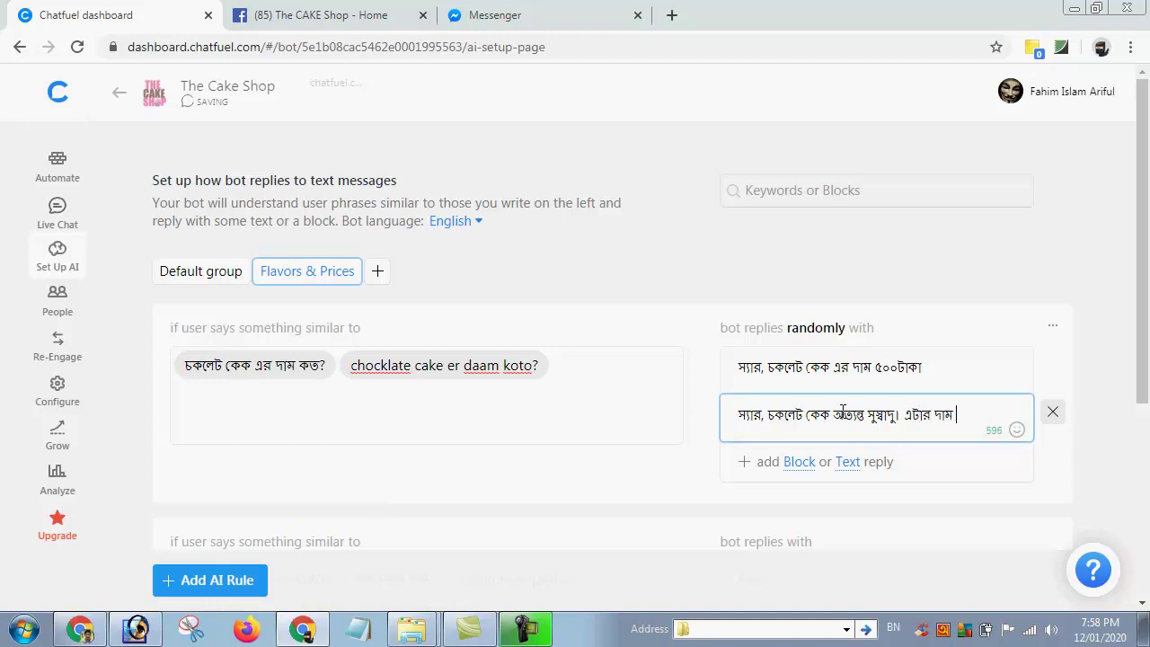
type("পড়বে ৫০০গটা")
key("BackSpace")
key("BackSpace")
key("BackSpace")
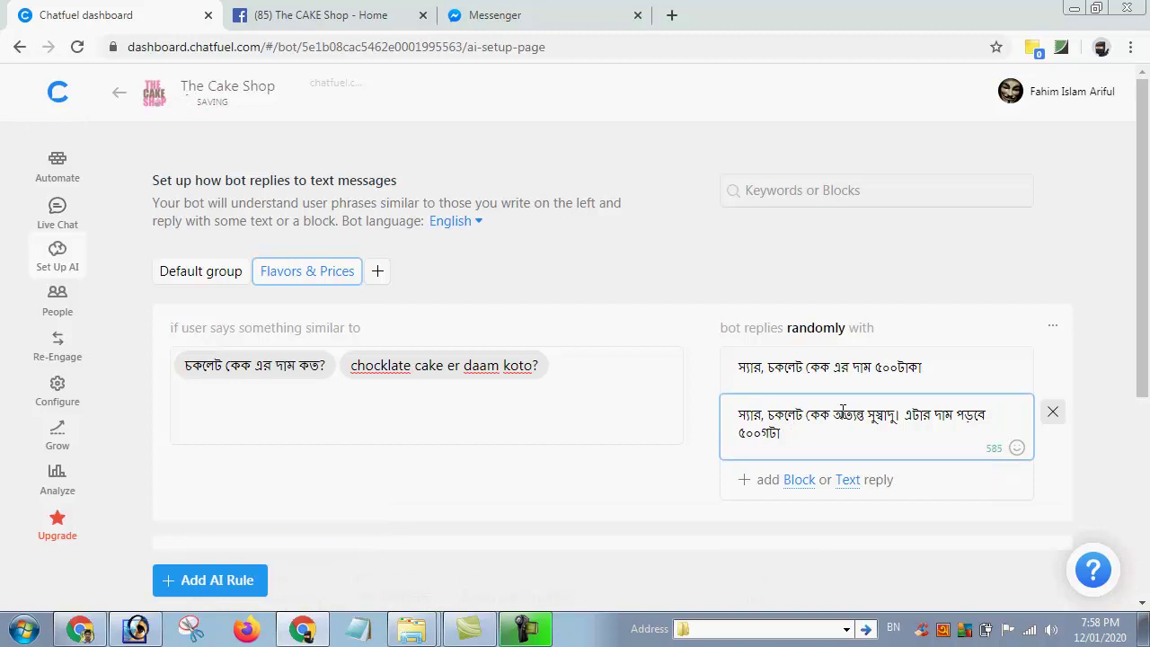
type("টাকা")
key("Return")
left_click_drag(855, 256, 270, 332)
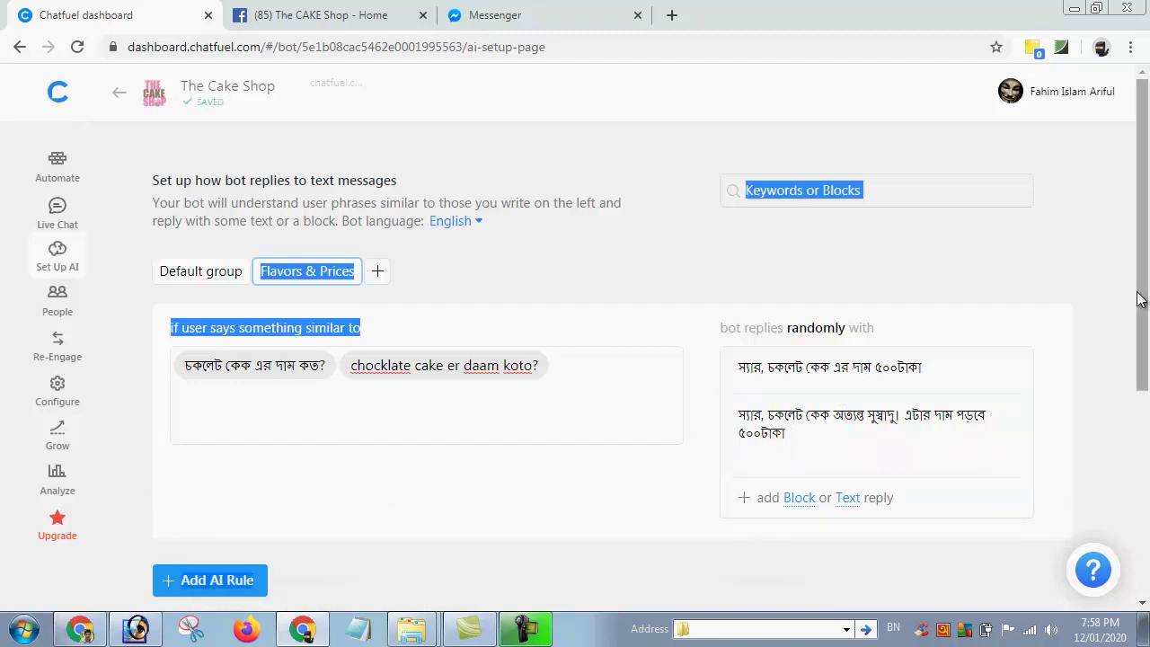
Step: Add a third text reply, "৫০০টাকা দাম পরবে চকলেট কেক এর।", to the chocolate cake rule
scroll(611, 359, "down", 1)
scroll(849, 323, "down", 2)
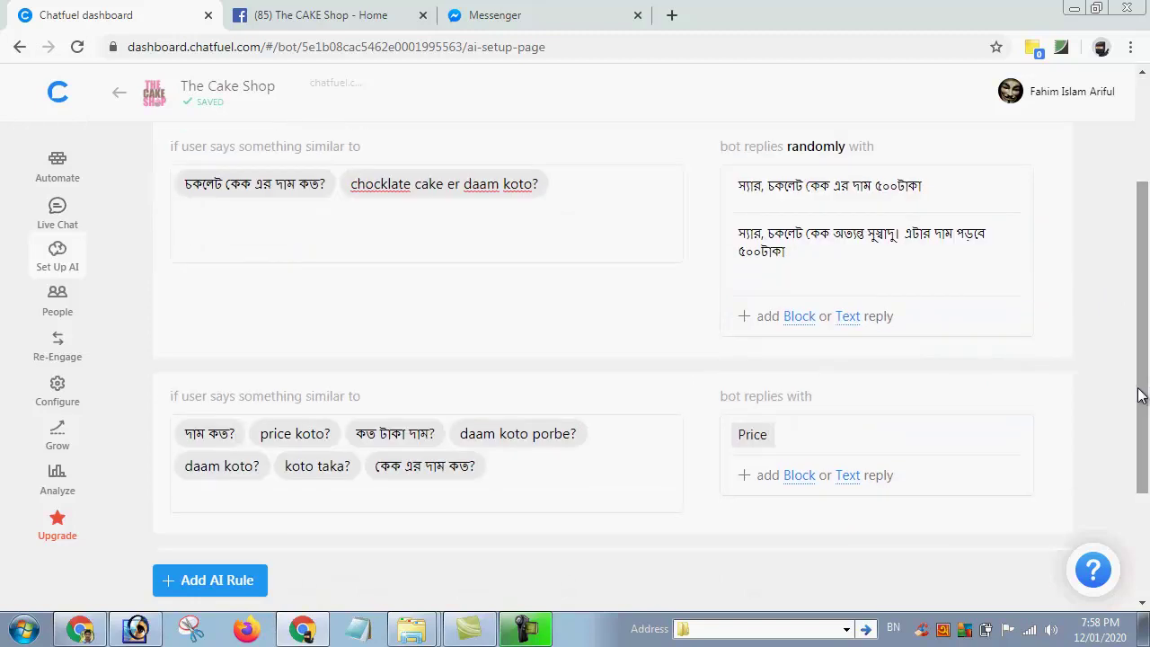
left_click(848, 316)
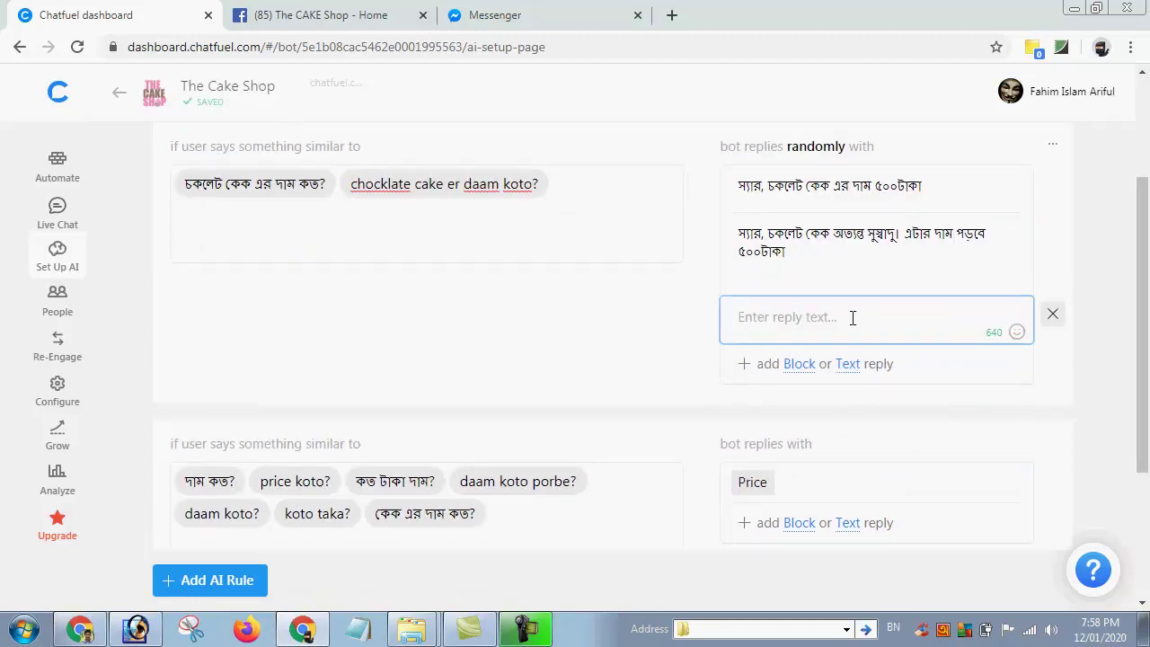
type("৫০০")
key("BackSpace")
key("BackSpace")
type("০০টাকা")
type(" দাম")
type(" পরব")
type("ে")
type(" চকুলেট")
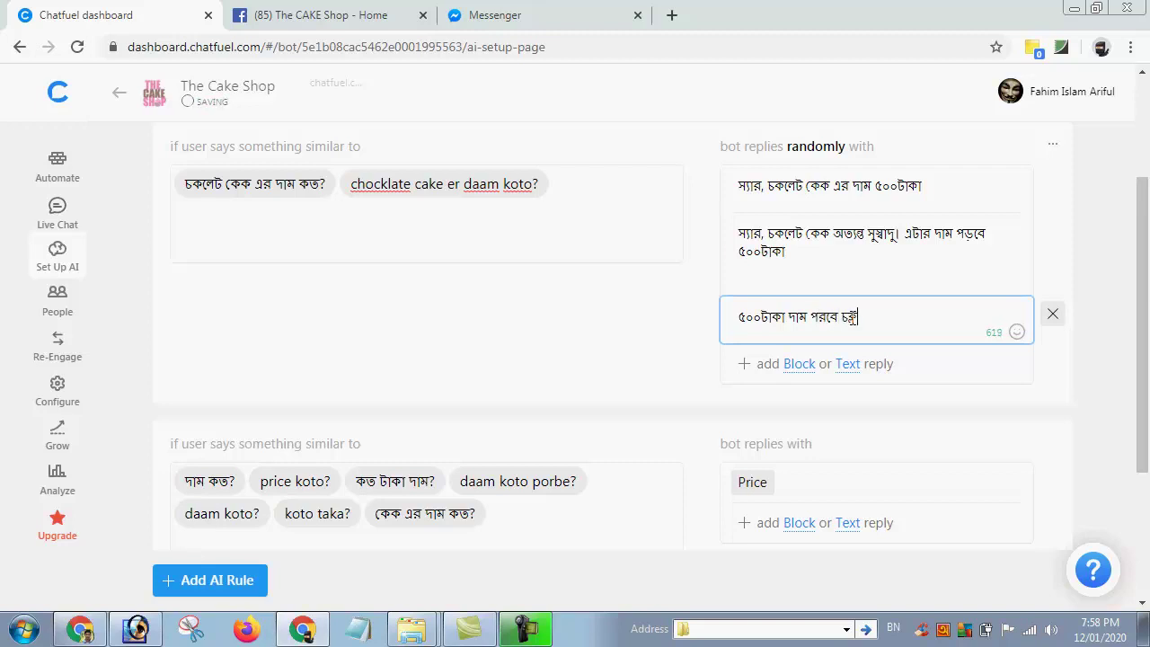
type(" কেক এর।")
left_click(604, 327)
Step: Review the chocolate rule's text replies and the label describing how the bot picks among them
left_click_drag(1148, 279, 1147, 239)
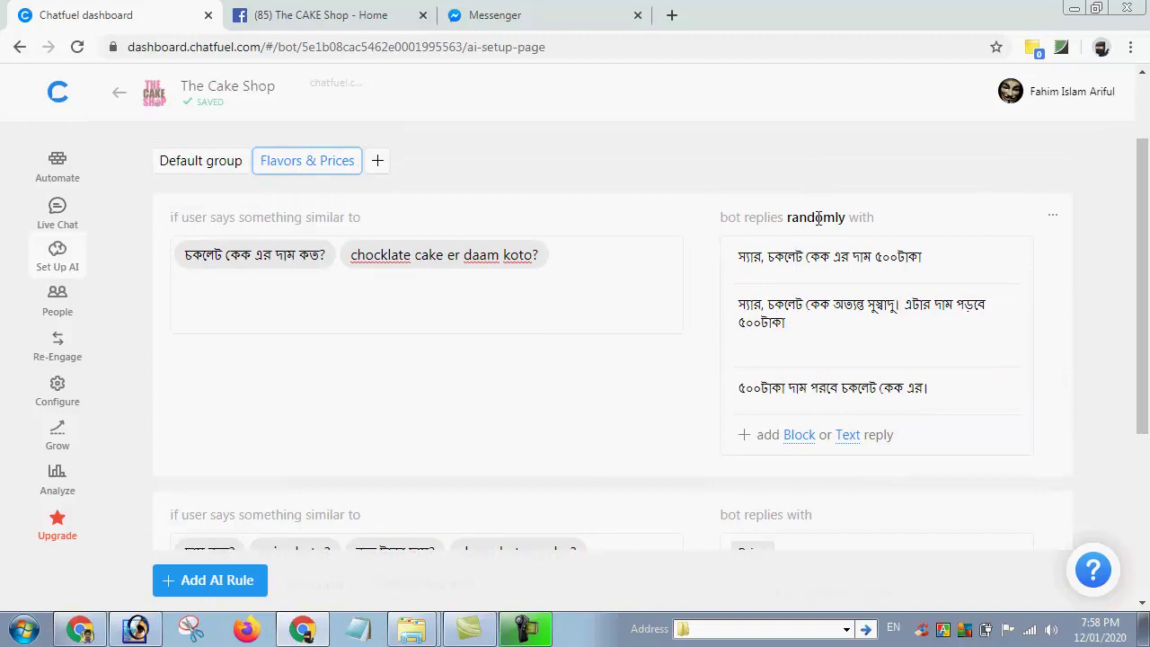
left_click_drag(786, 218, 851, 221)
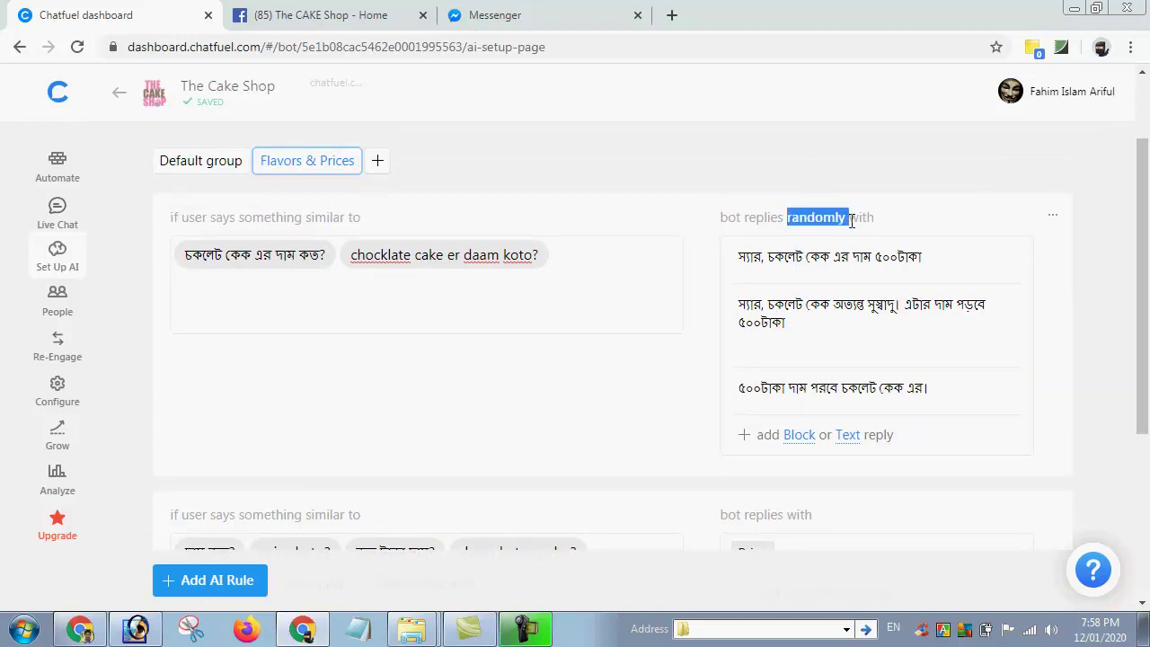
left_click(852, 221)
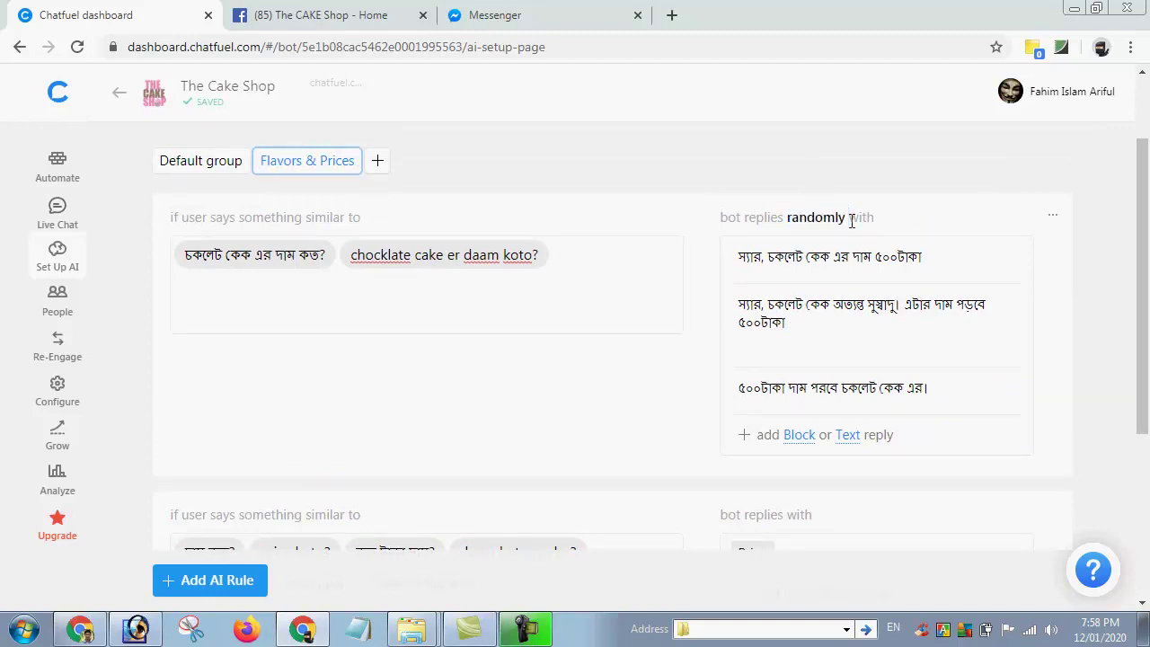
left_click(885, 345)
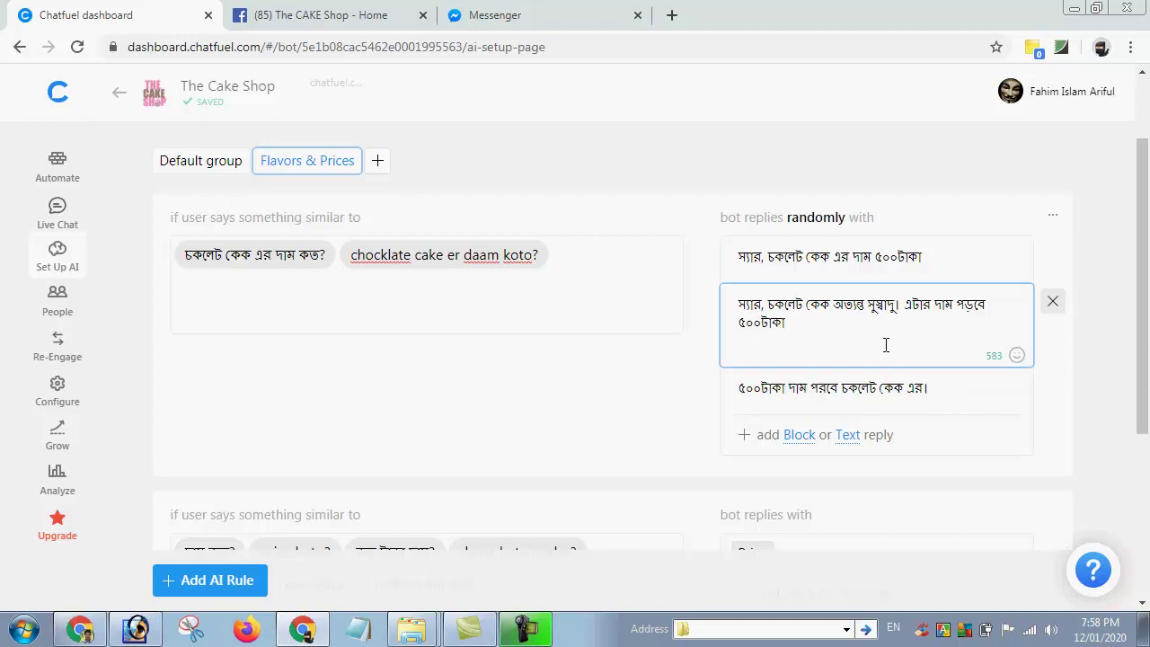
Step: Finish editing the second text reply of the chocolate cake rule
key("BackSpace")
left_click(886, 226)
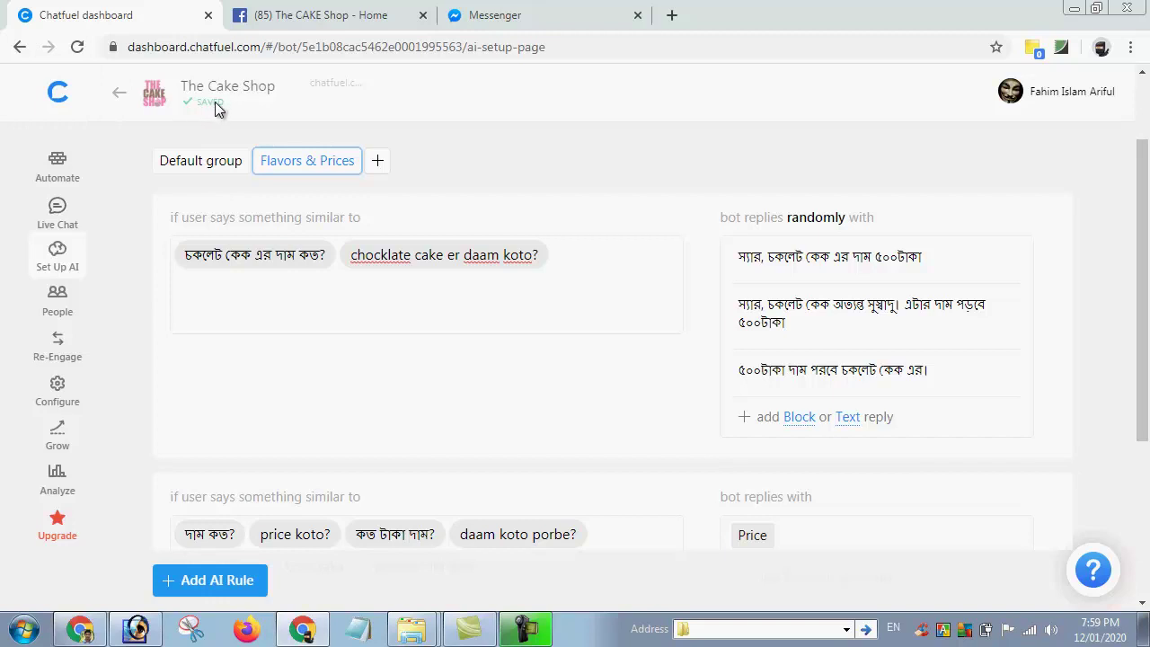
Step: Switch to Messenger and send The CAKE Shop bot the question "চকলেট কেক এর দাম কত?" twice to test the random replies
left_click(495, 15)
key("ctrl+v")
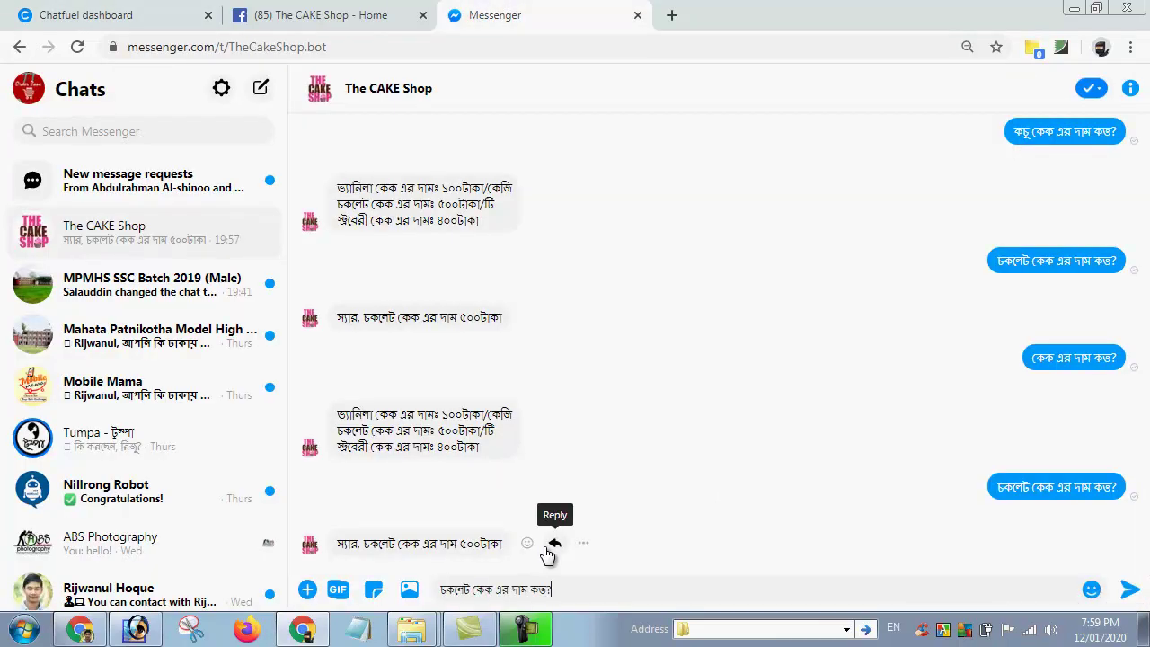
key("Return")
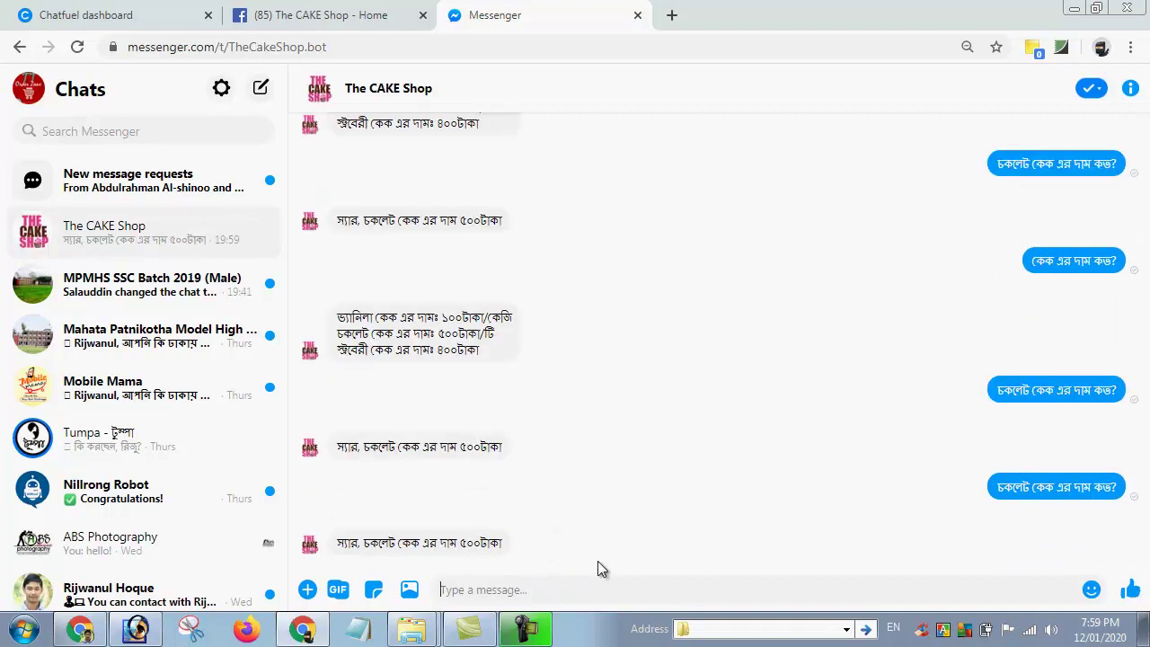
key("ctrl+v")
key("Return")
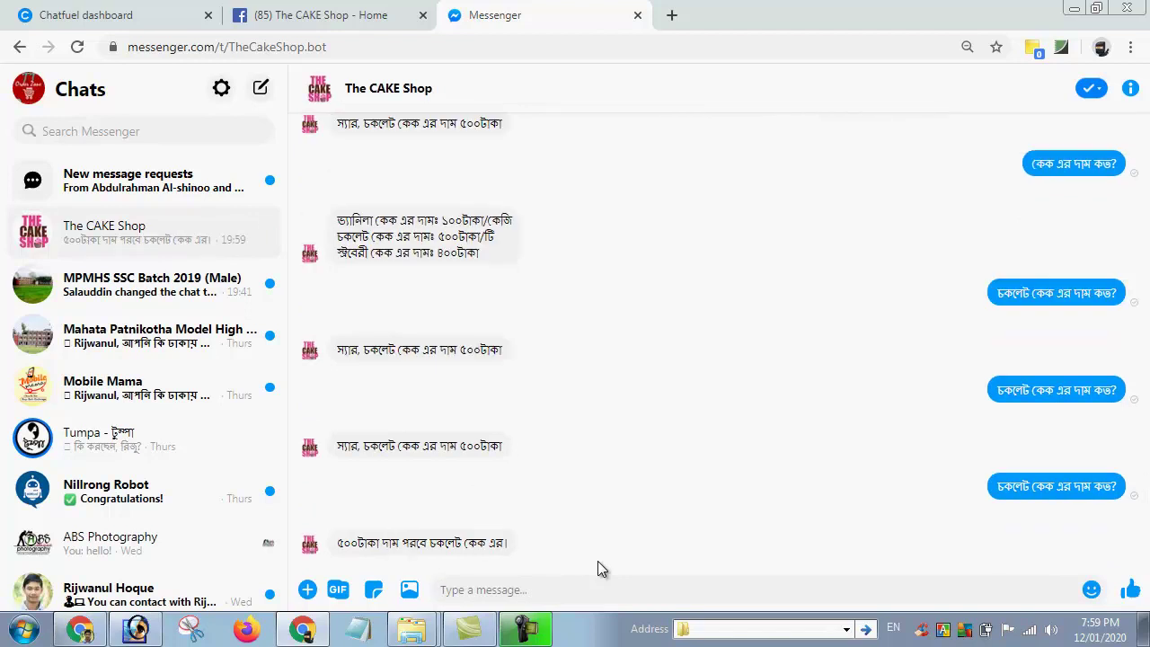
Step: Ask the bot "চকলেট কেক এর দাম কত?" once more in Messenger and return to the chocolate rule in Chatfuel
mouse_move(568, 544)
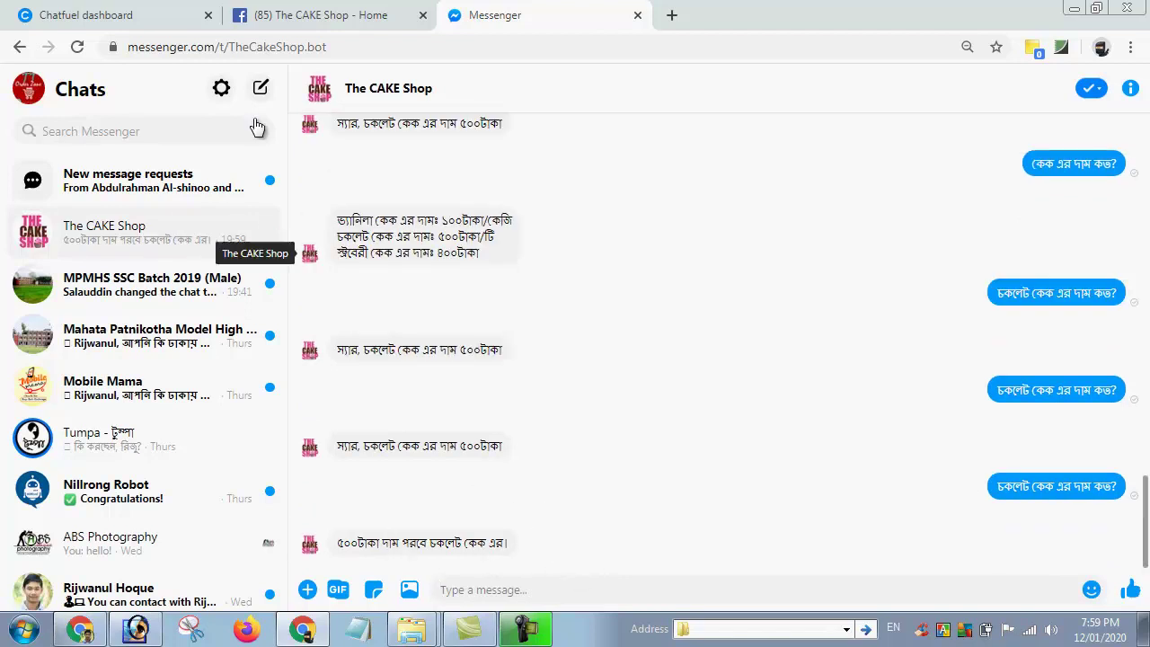
left_click(122, 16)
left_click(500, 16)
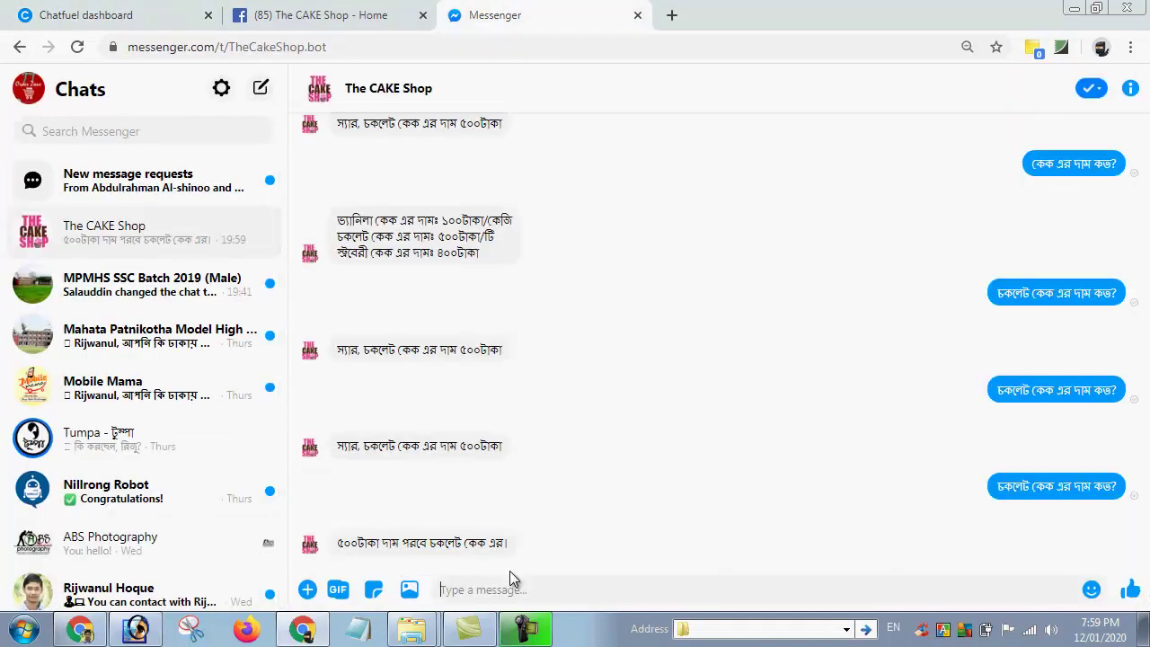
type("চকলেট কেক এর দাম কত?")
key("Return")
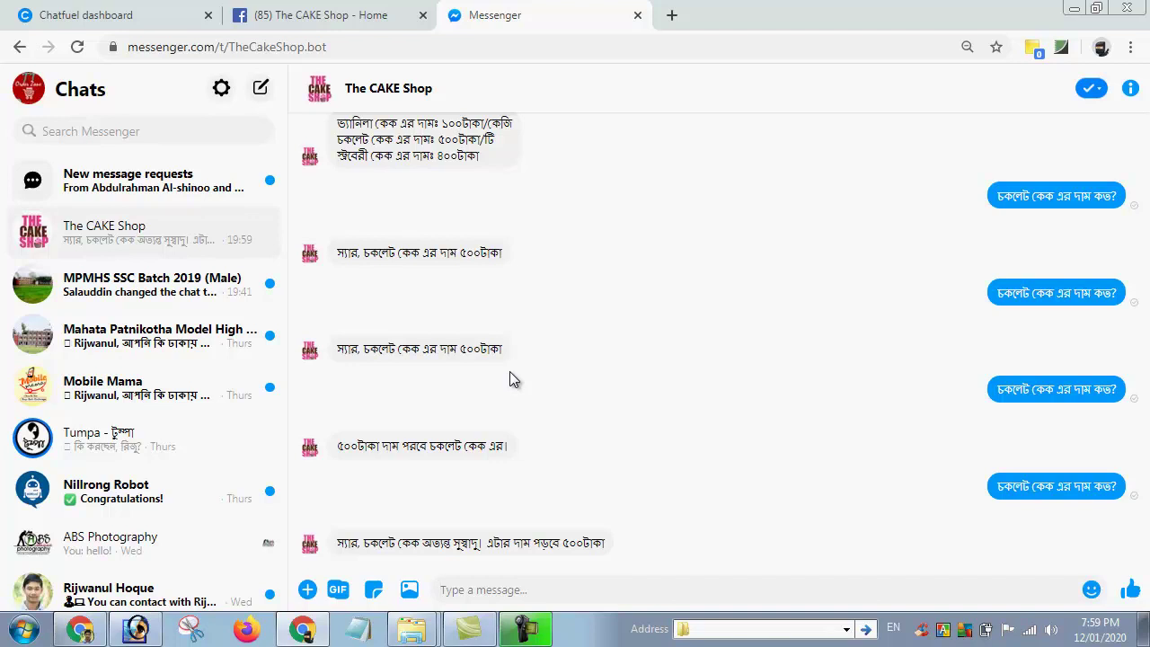
key("ctrl+Tab")
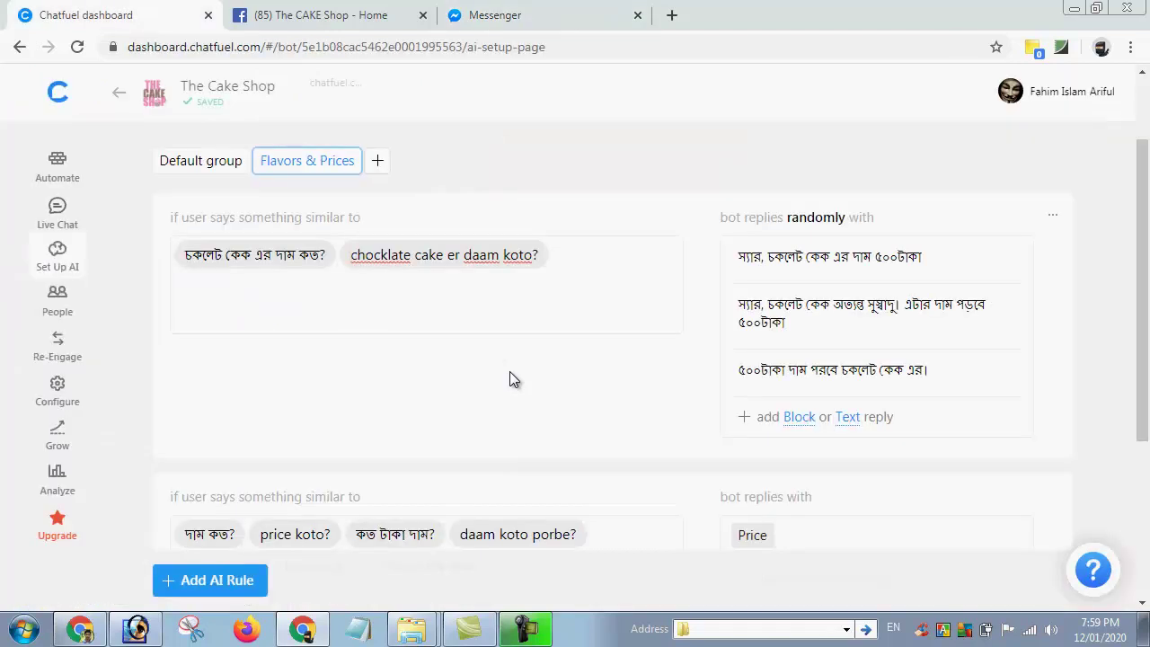